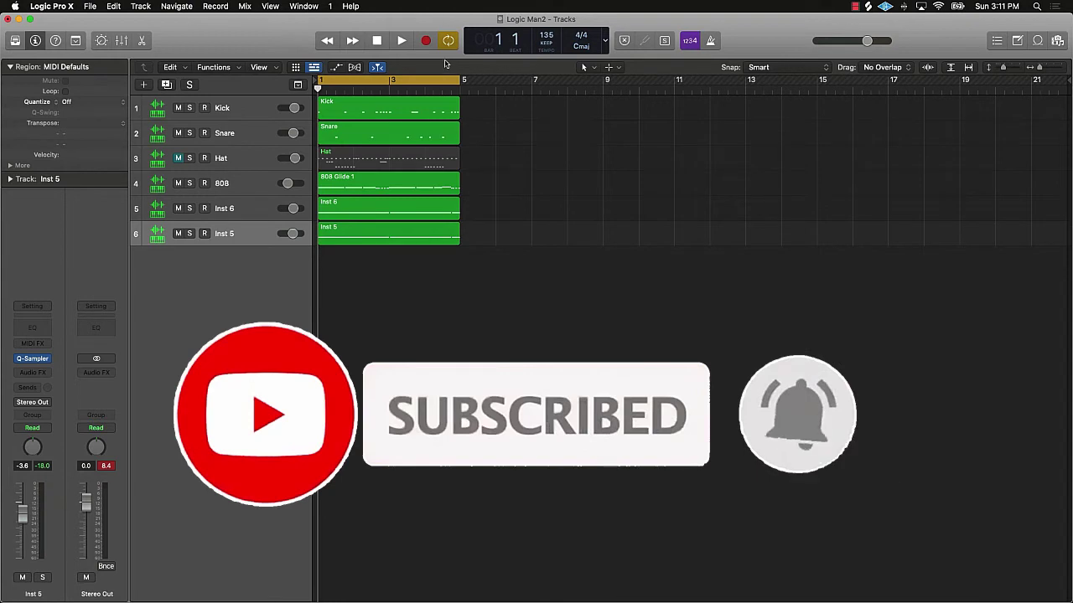
Play back the beat, then rename track Inst 6 to 'Hat'
left_click(401, 41)
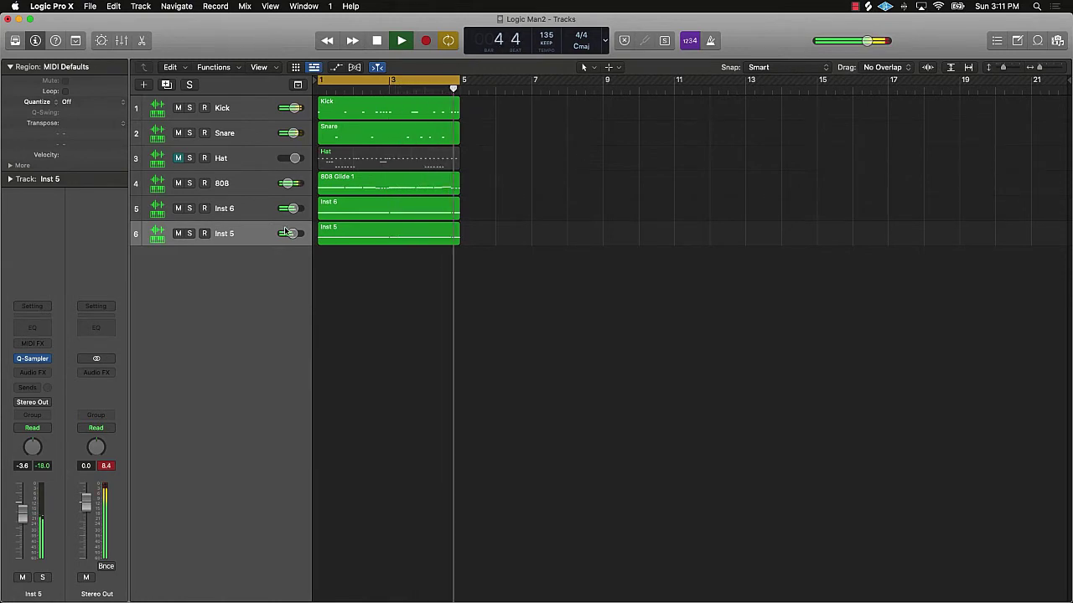
left_click(380, 44)
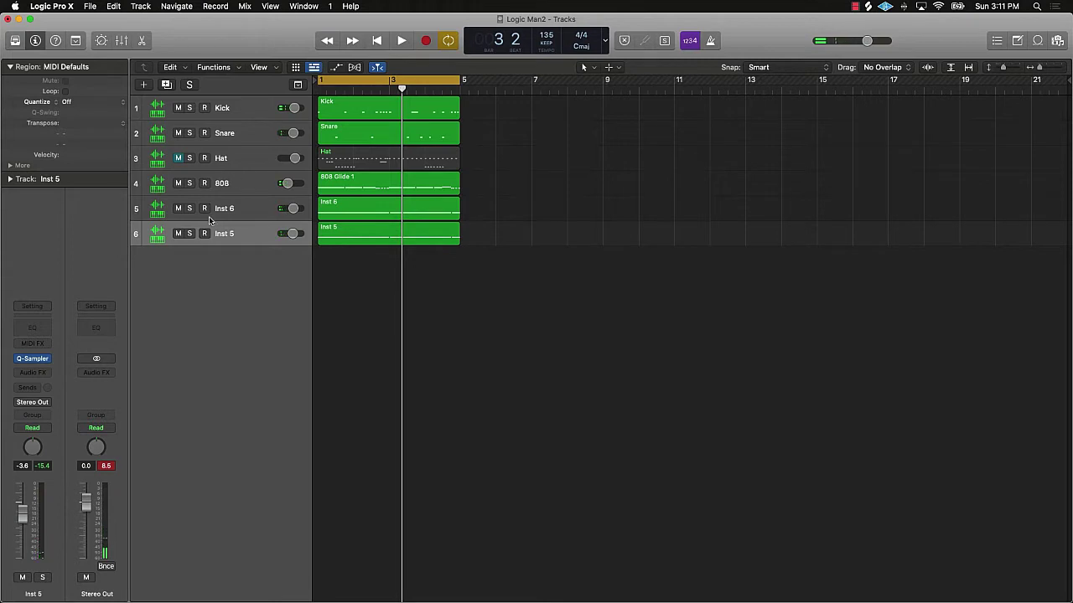
double_click(233, 208)
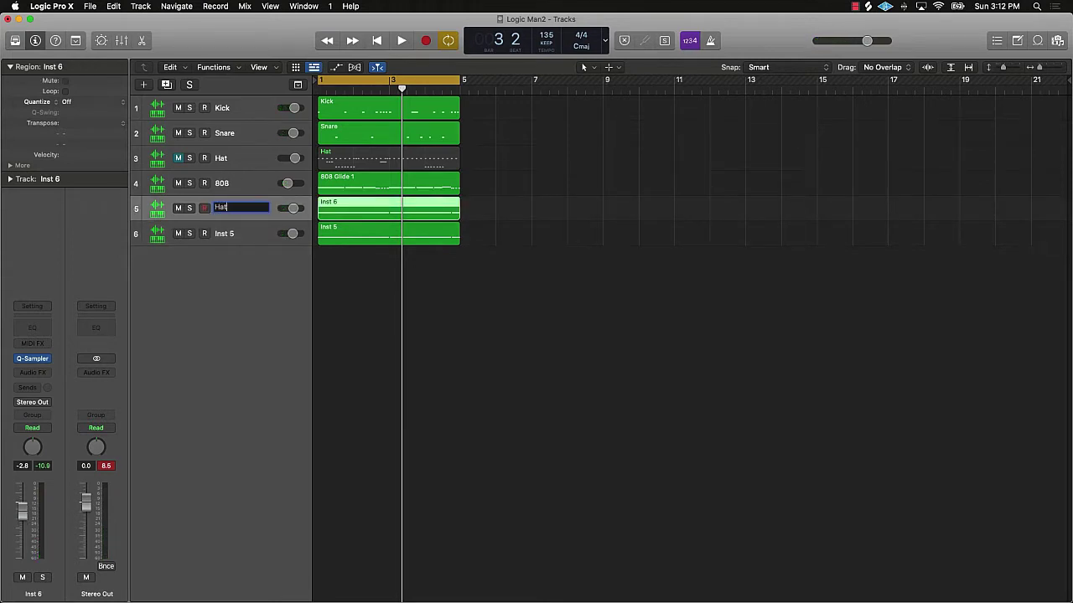
key("Return")
Rename Inst 5 to 'Guitar' and select all regions so they adopt the track names
double_click(219, 234)
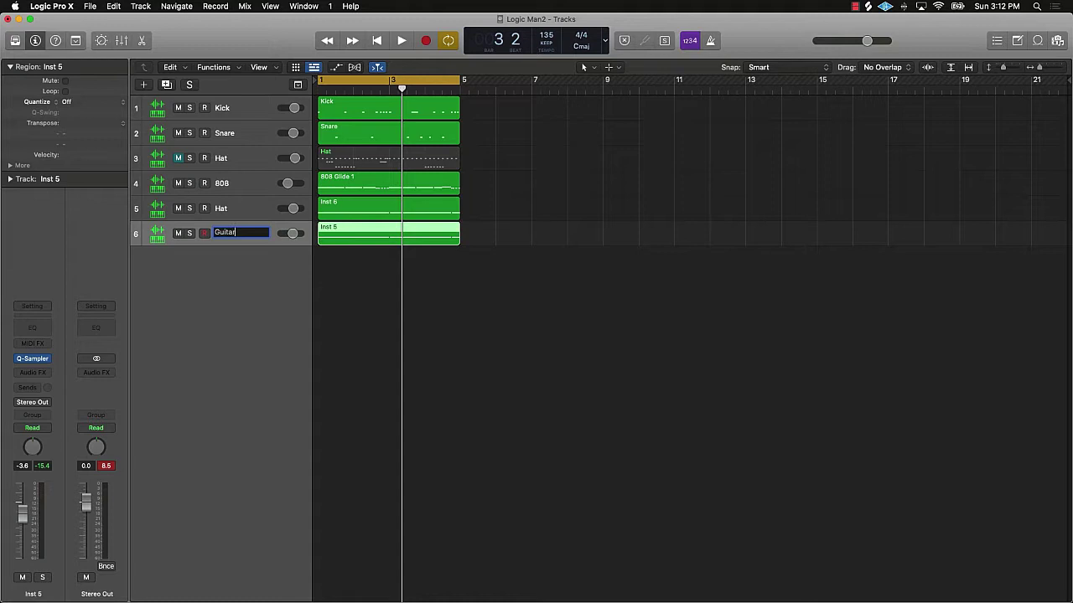
key("Return")
key("super+a")
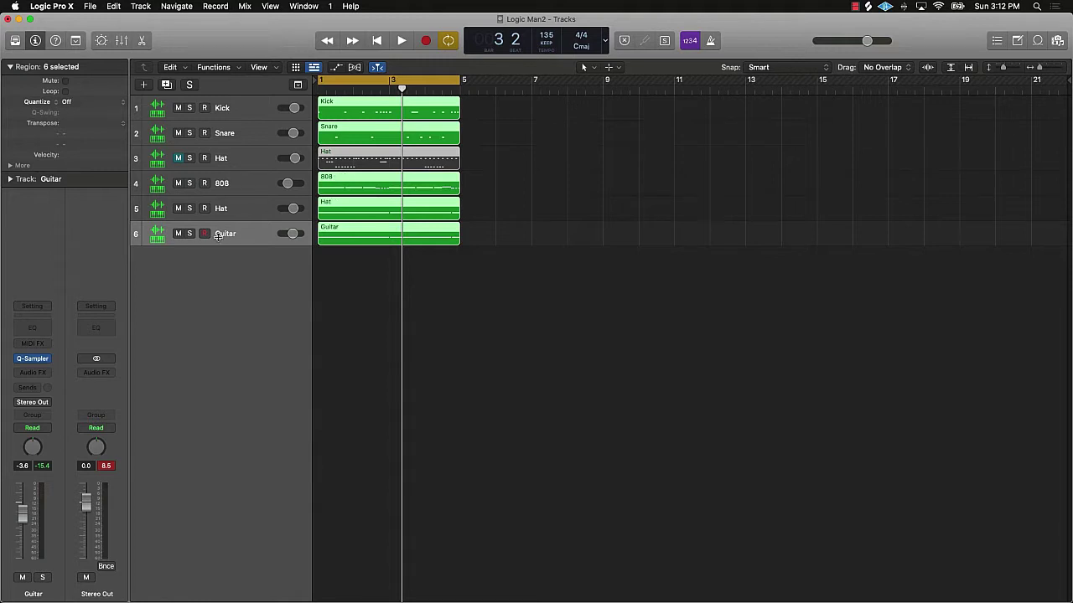
Drag the Guitar region below the last track to create a Quick Sampler (Original) track
left_click(469, 294)
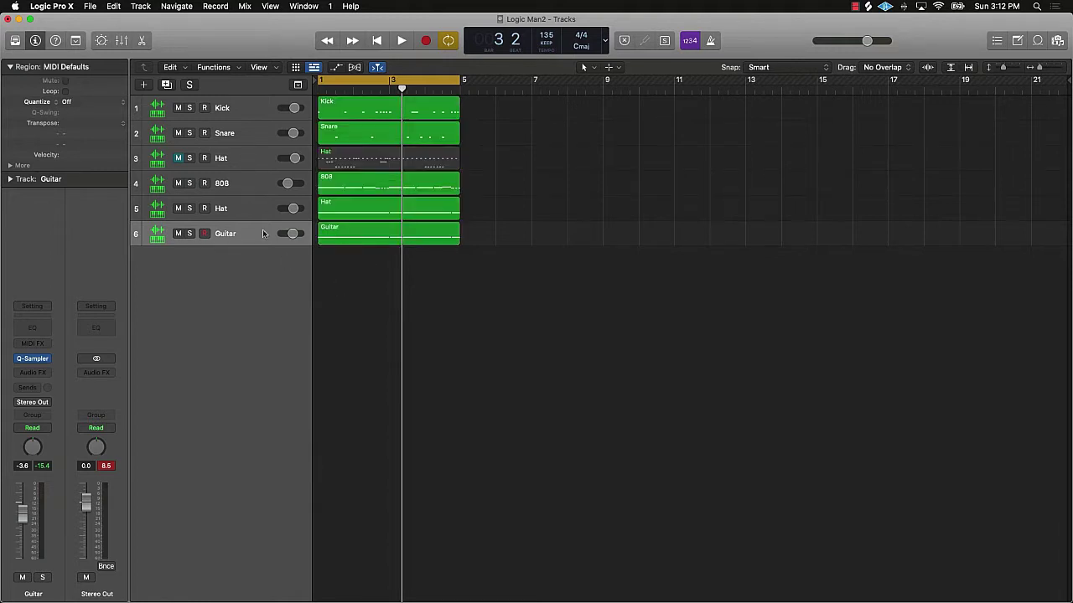
left_click(371, 240)
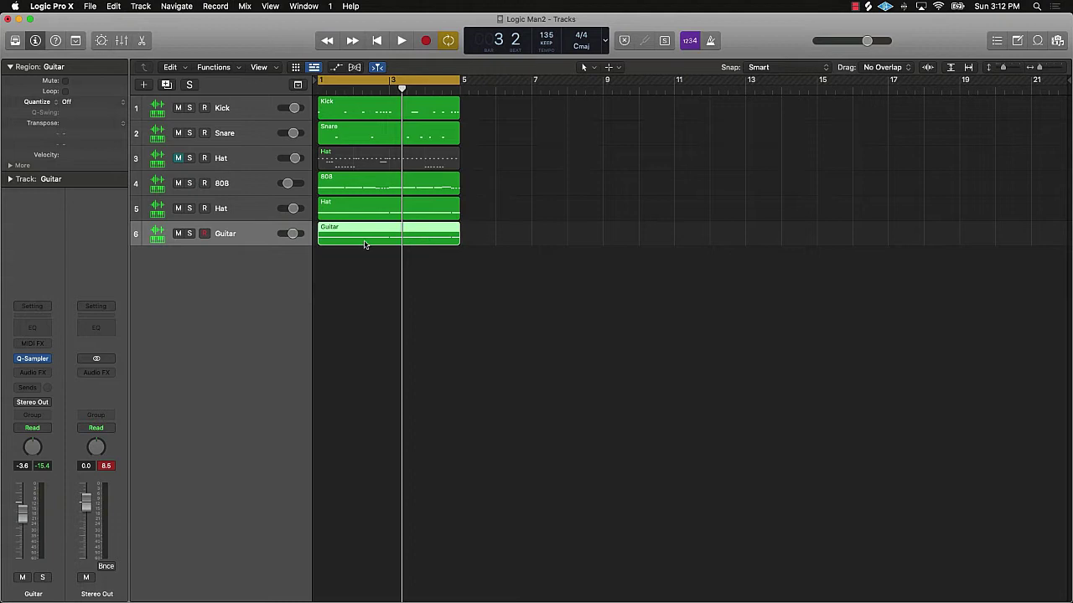
left_click(453, 269)
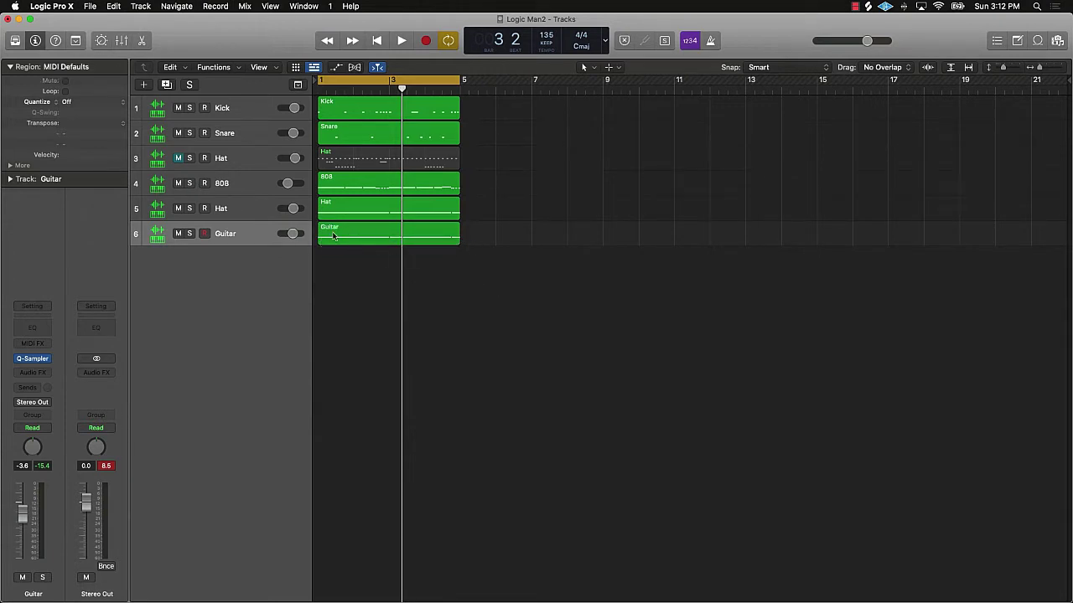
left_click_drag(383, 241, 260, 293)
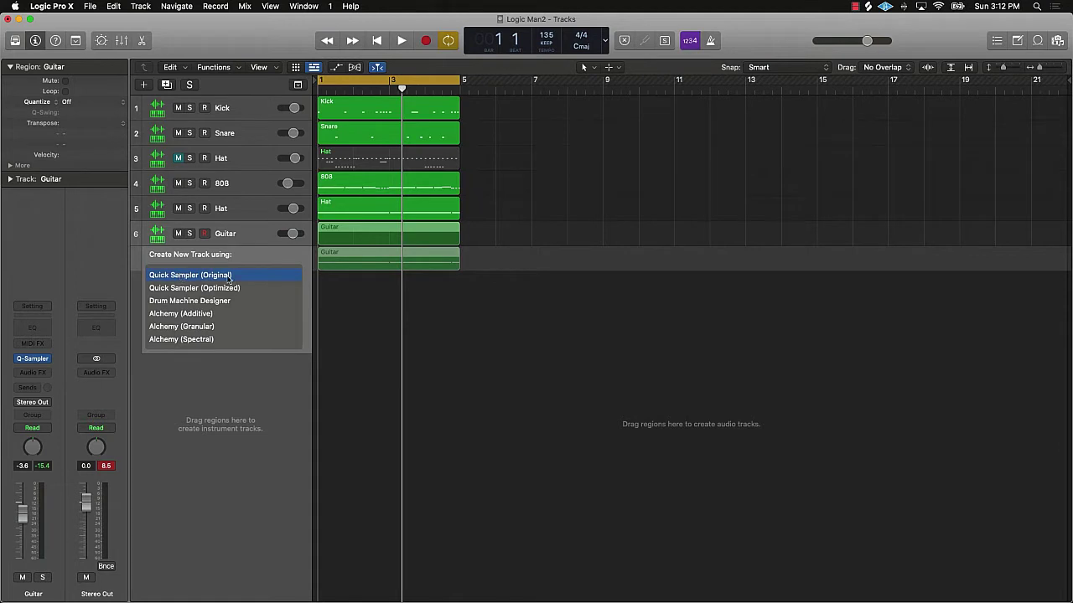
left_click_drag(221, 279, 274, 290)
key("c")
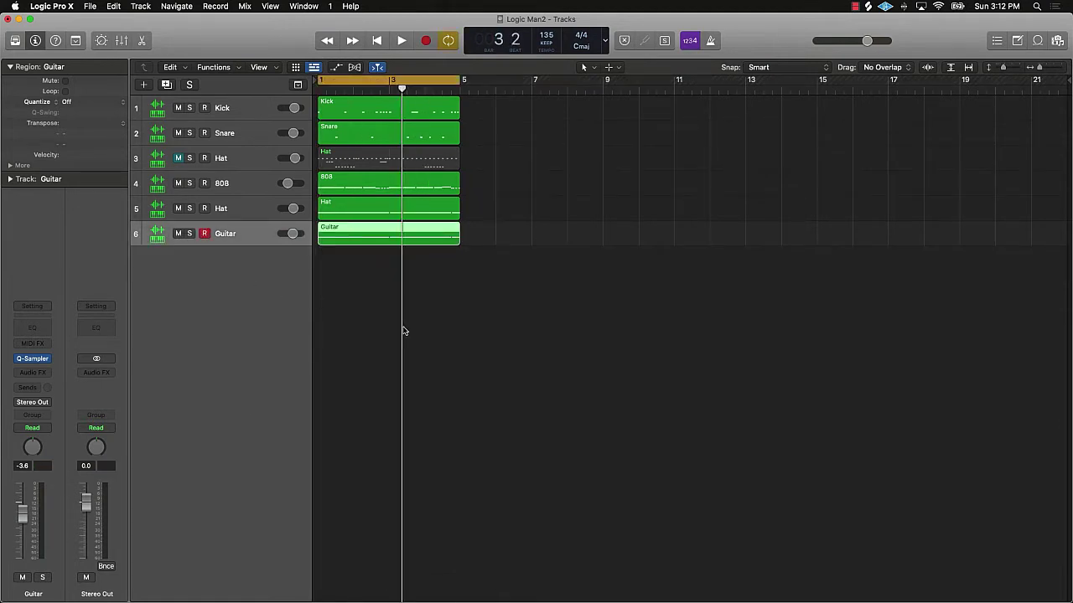
Mute the original Guitar track 6 and open the Musical Typing keyboard with Cmd-K
left_click(178, 234)
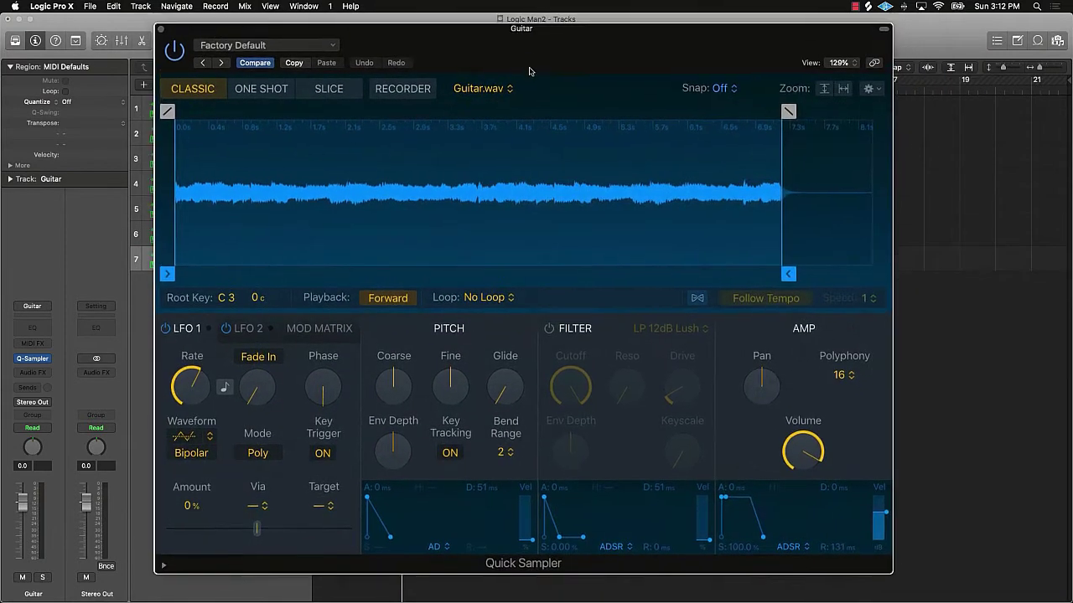
left_click_drag(543, 93, 504, 129)
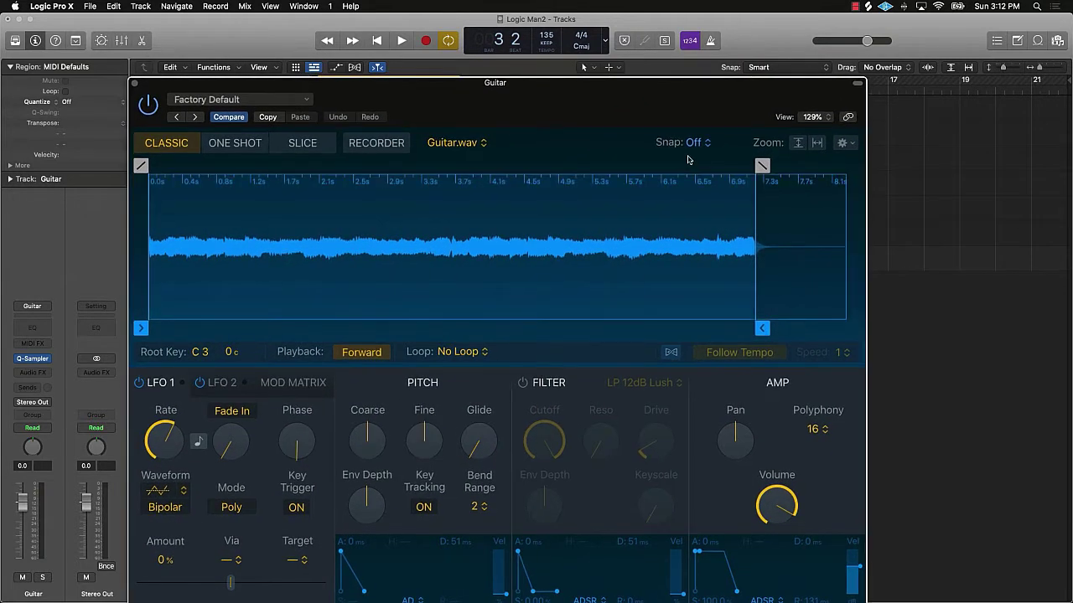
key("super+k")
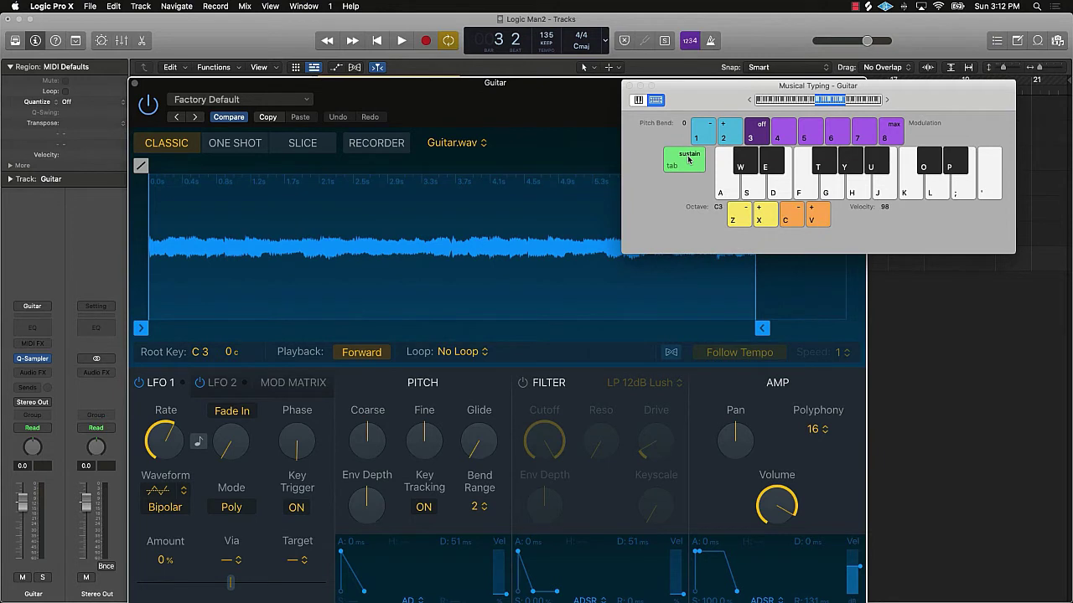
Audition the sampled guitar notes, then close the Quick Sampler window
key("k")
key("a")
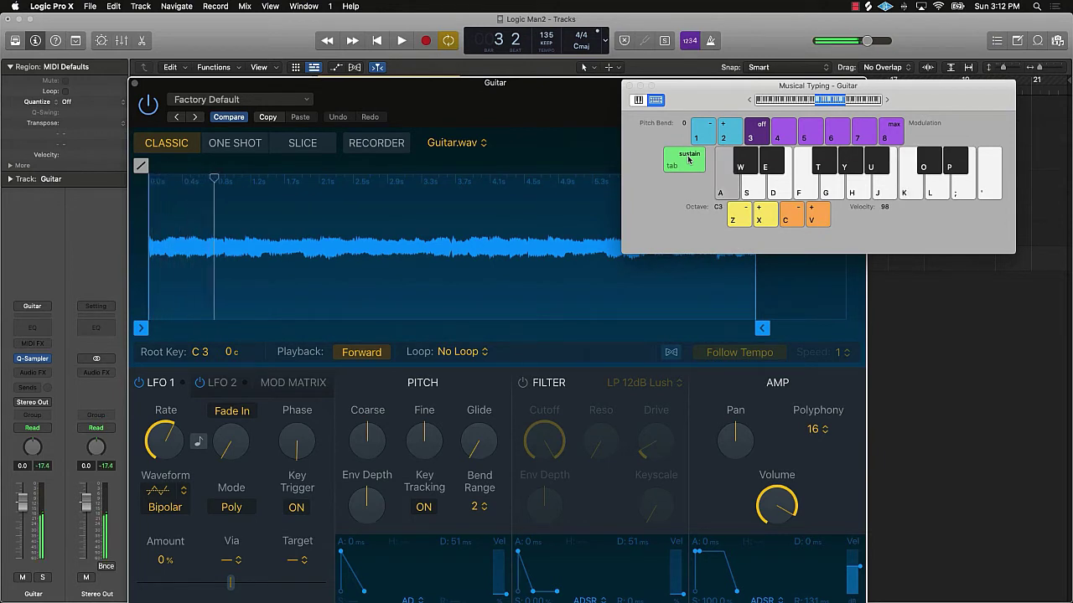
key("k")
key("k")
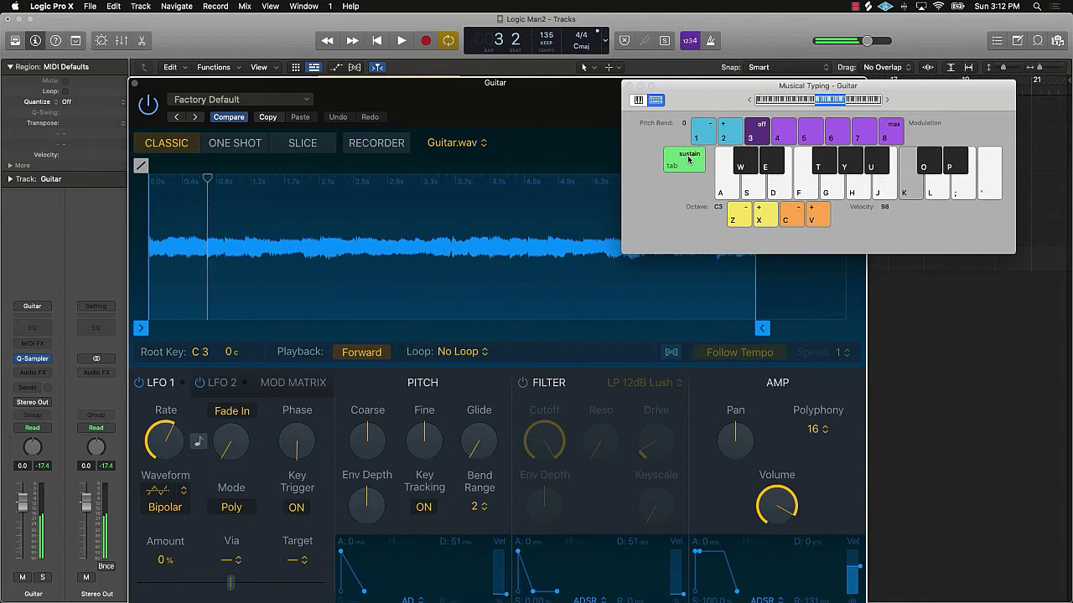
key("k")
key("k")
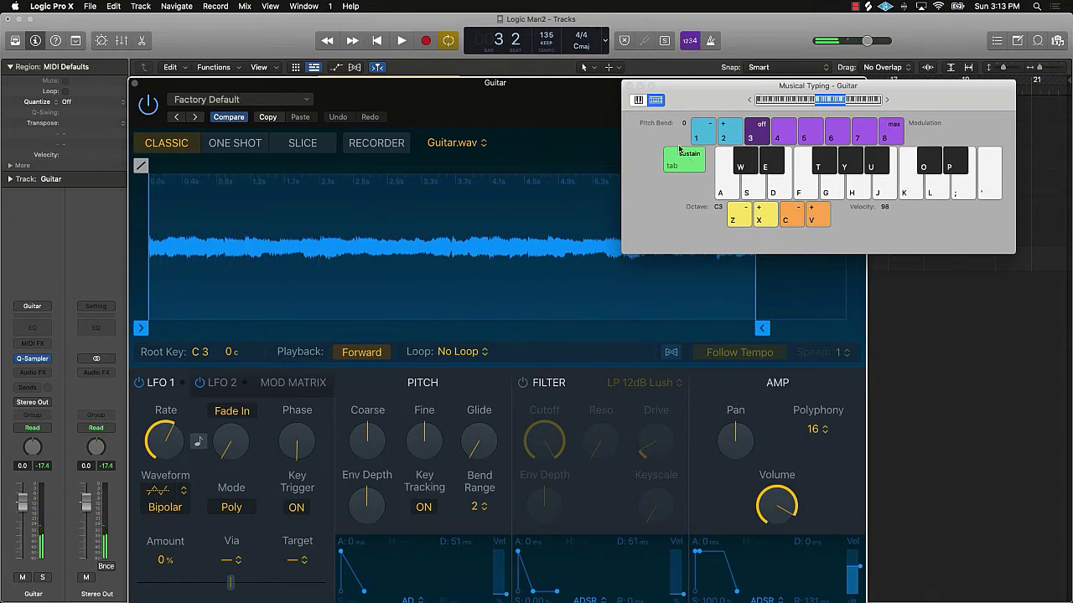
left_click(136, 86)
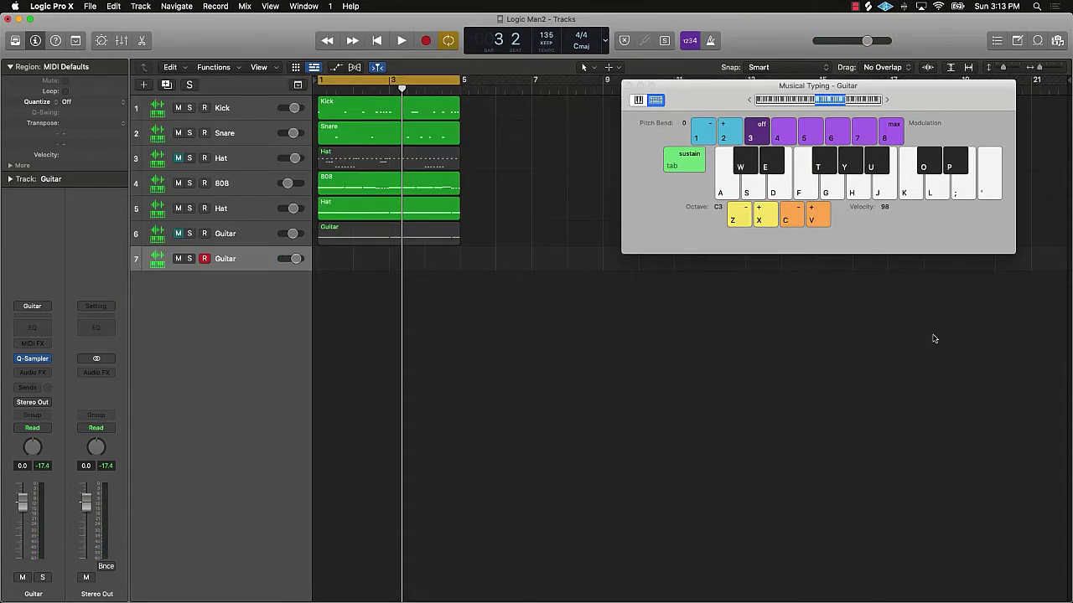
Record repeated guitar notes into a four-bar region on track 7, then stop and deselect it
key("k")
key("r")
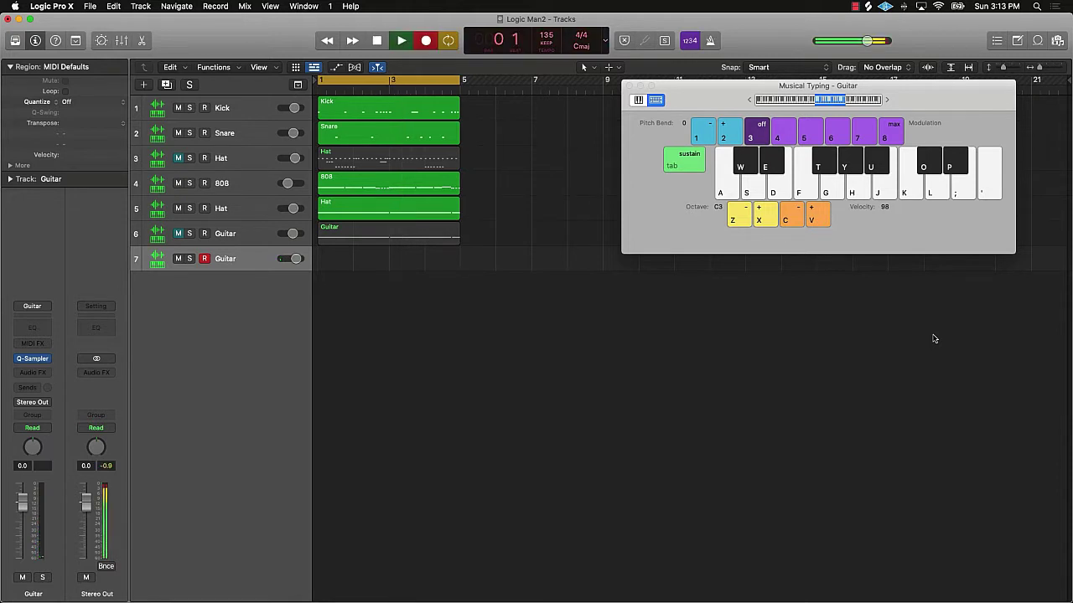
key("k")
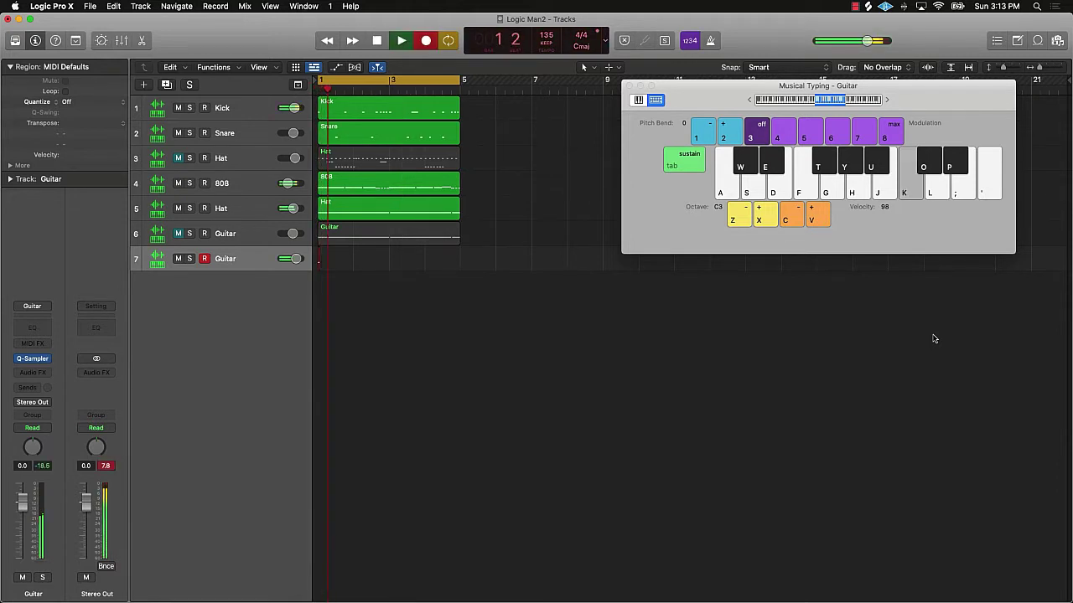
key("k")
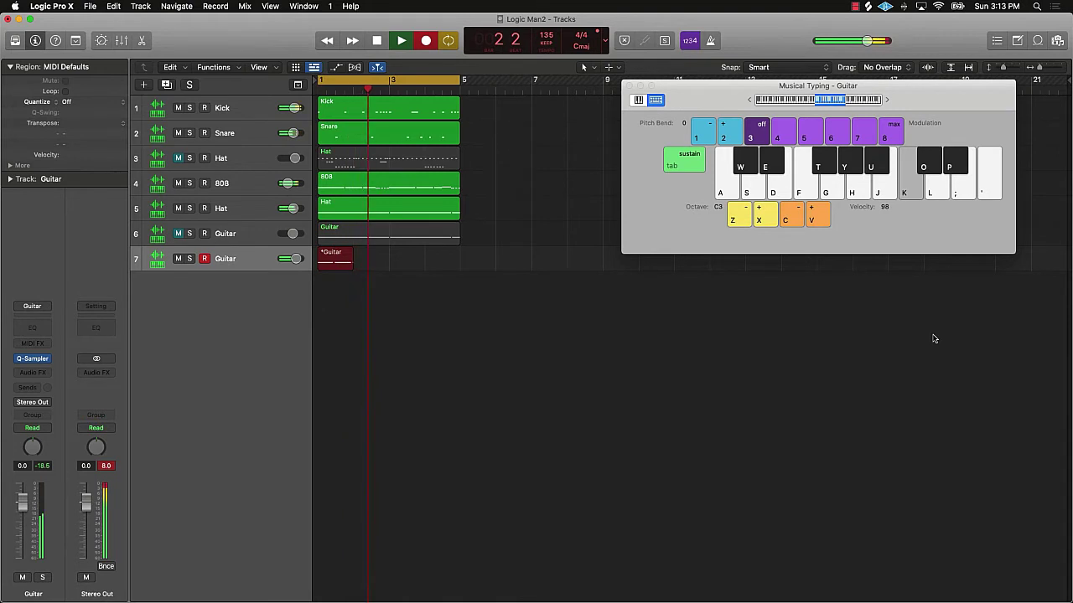
key("k")
key("k")
key("k")
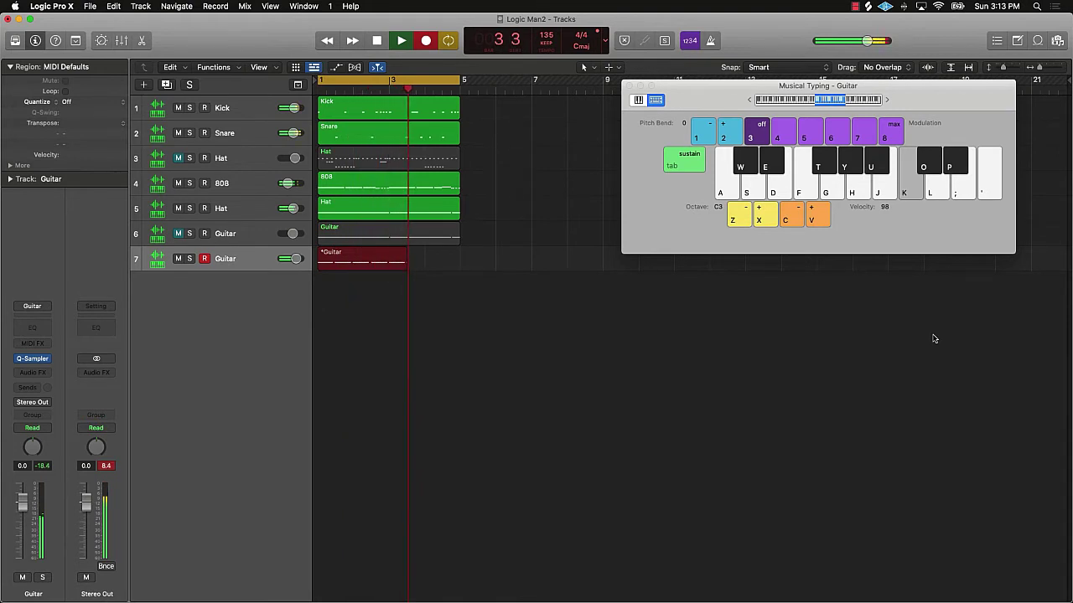
key("k")
key("k")
key("k")
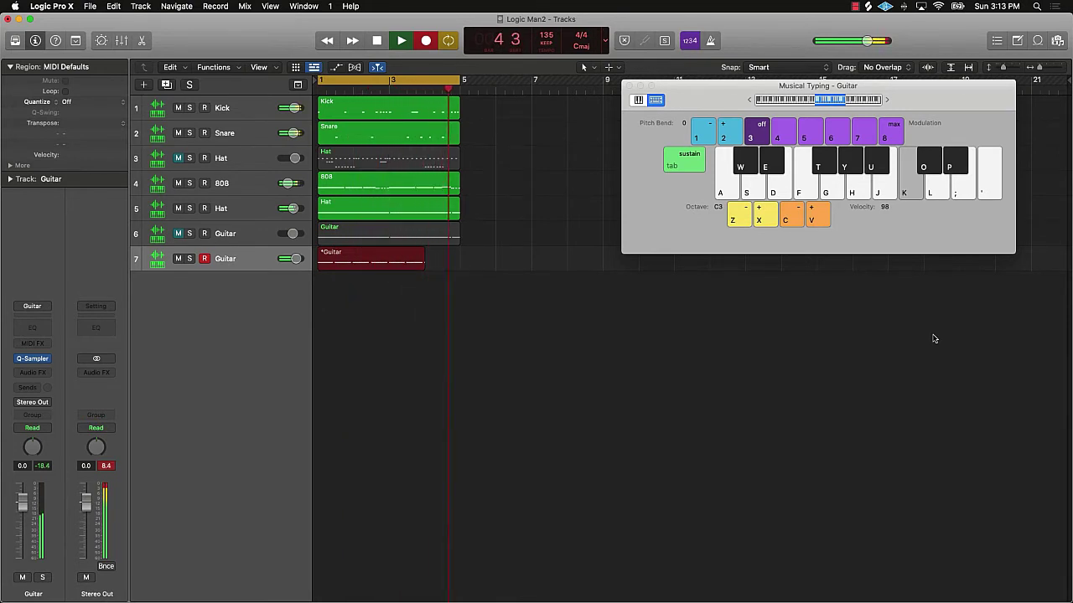
key("space")
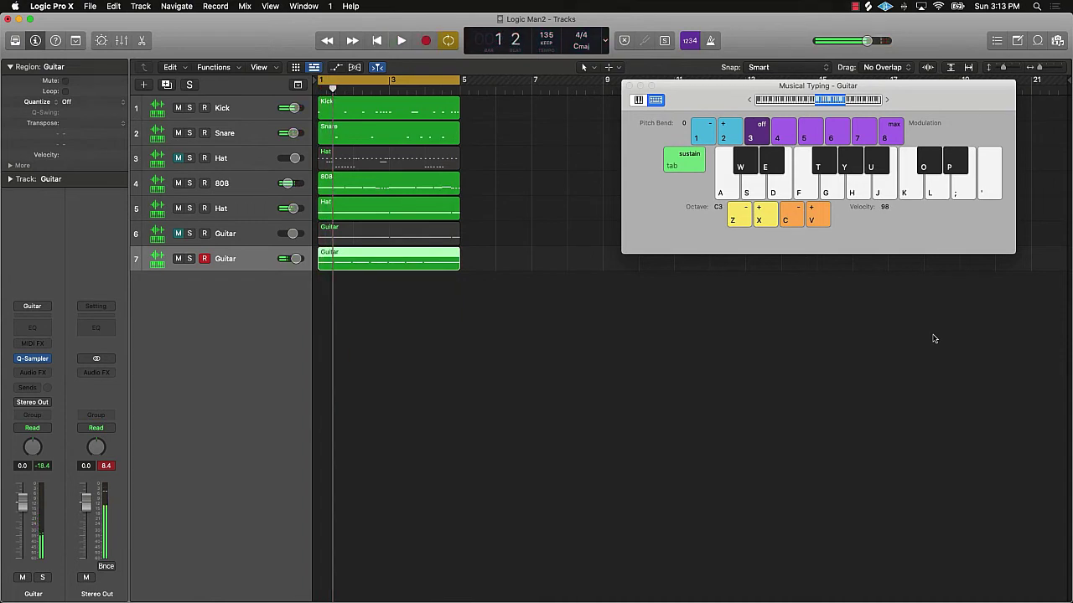
left_click(426, 315)
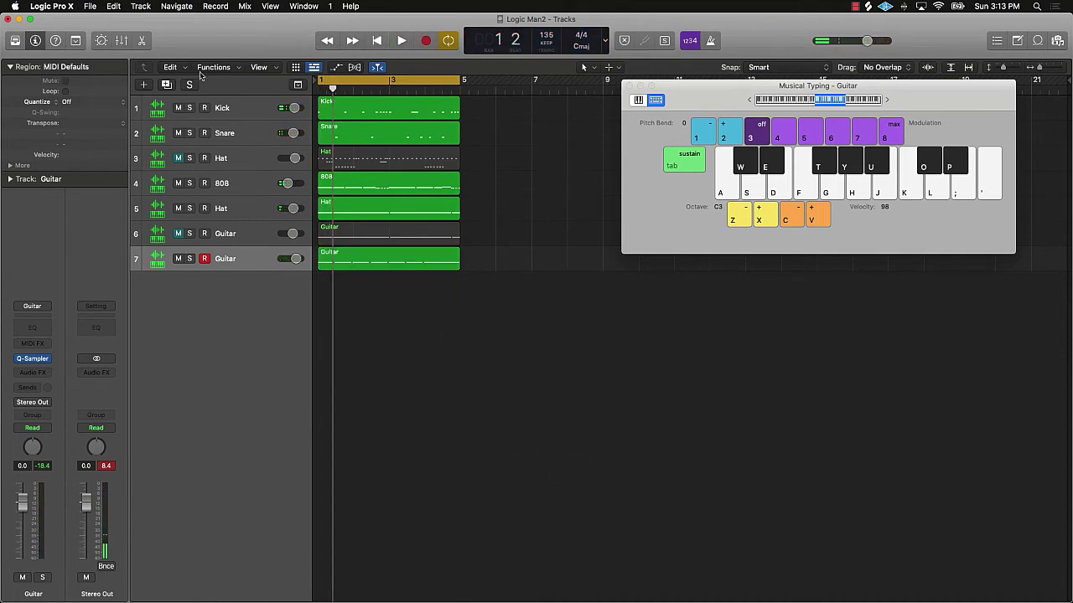
Open track 7's Guitar region in the Piano Roll, showing its seven C4 notes
double_click(392, 262)
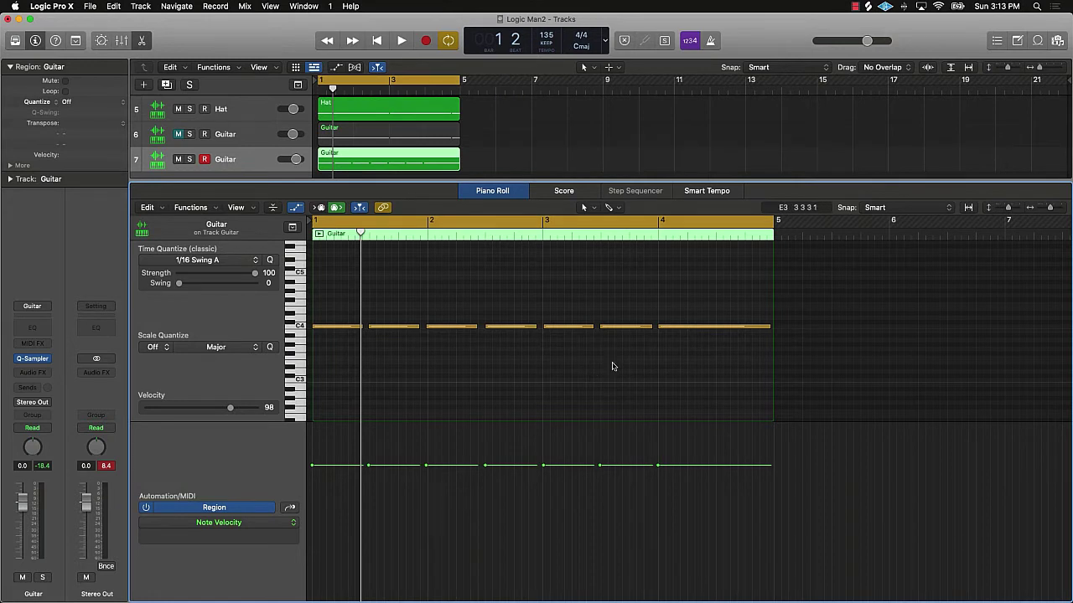
Select all seven C4 guitar notes and play the part back, then stop
key("super+a")
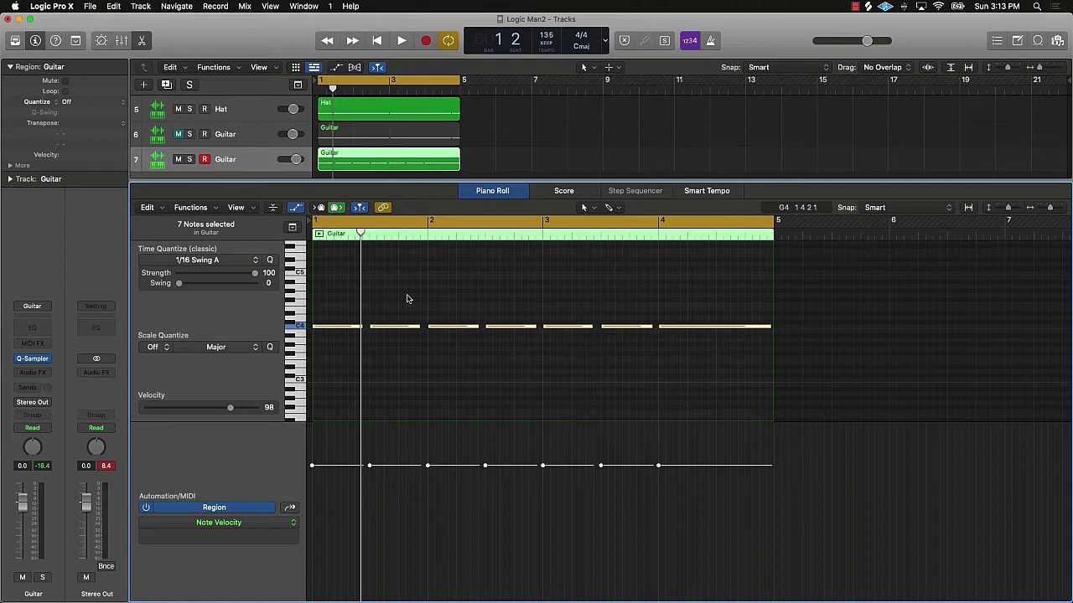
key("space")
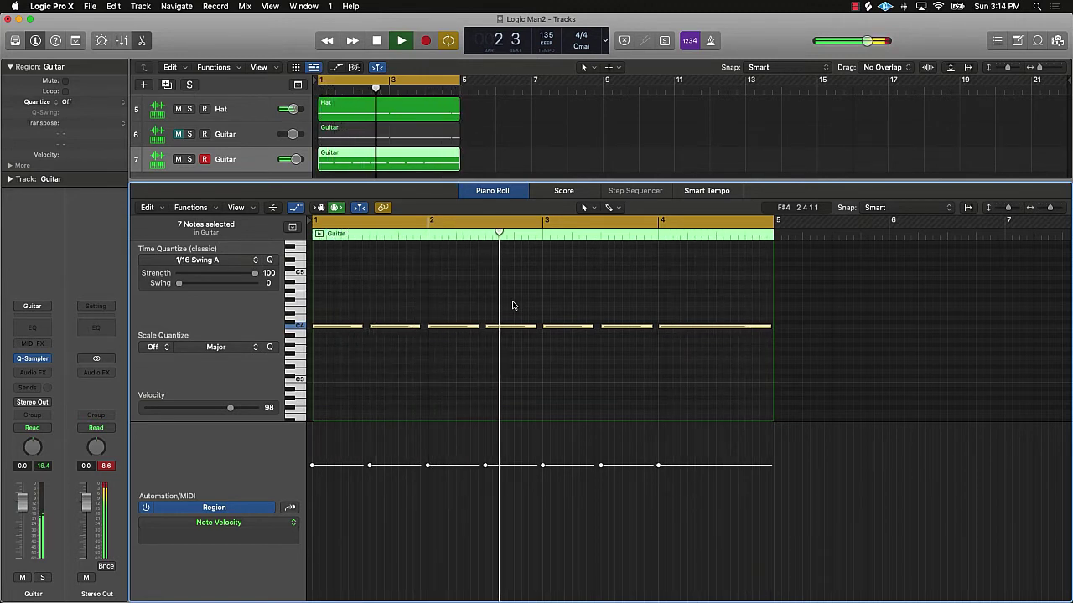
key("space")
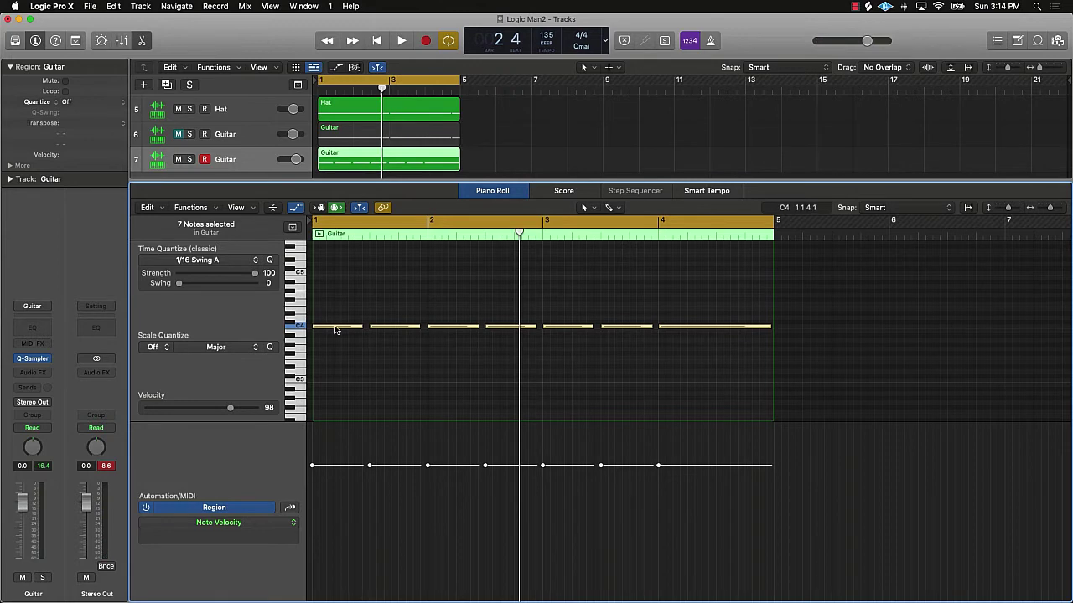
Apply Trim Note End to Following Notes (Force Legato) and replay from bar 1
right_click(335, 329)
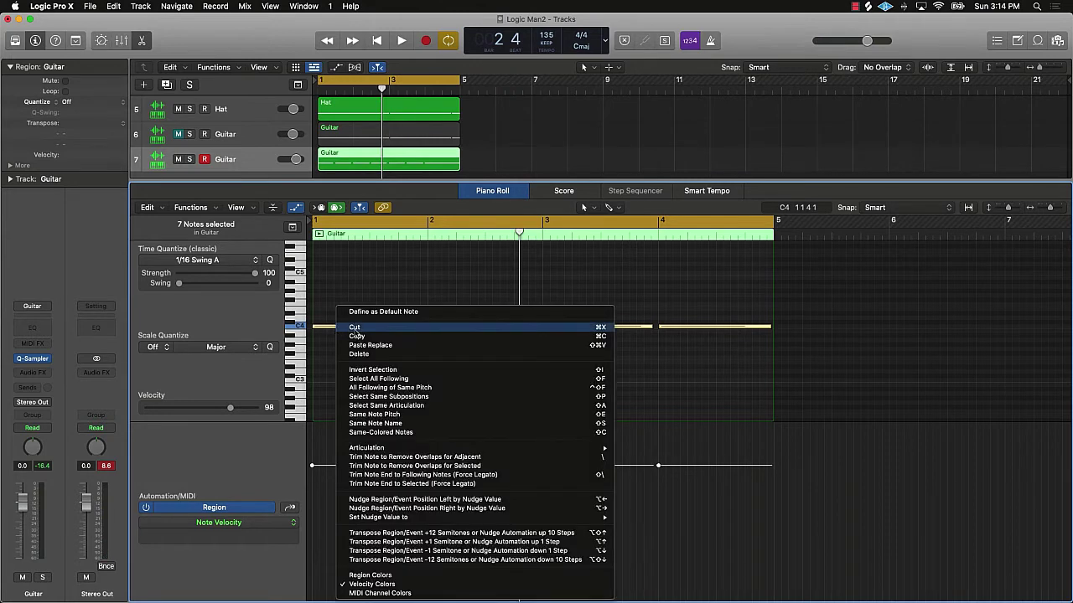
left_click(487, 479)
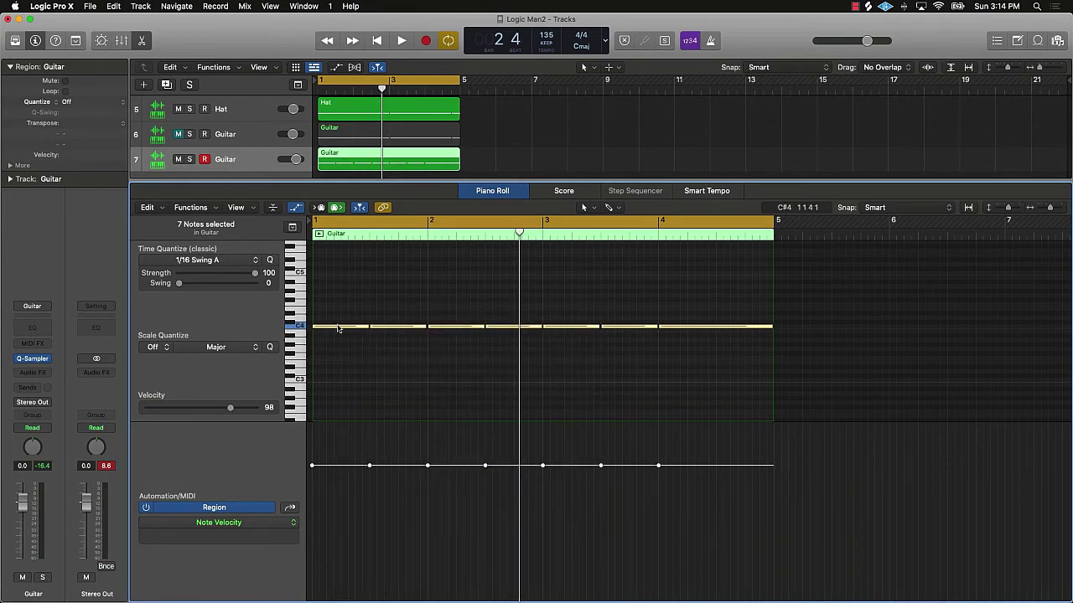
left_click(603, 355)
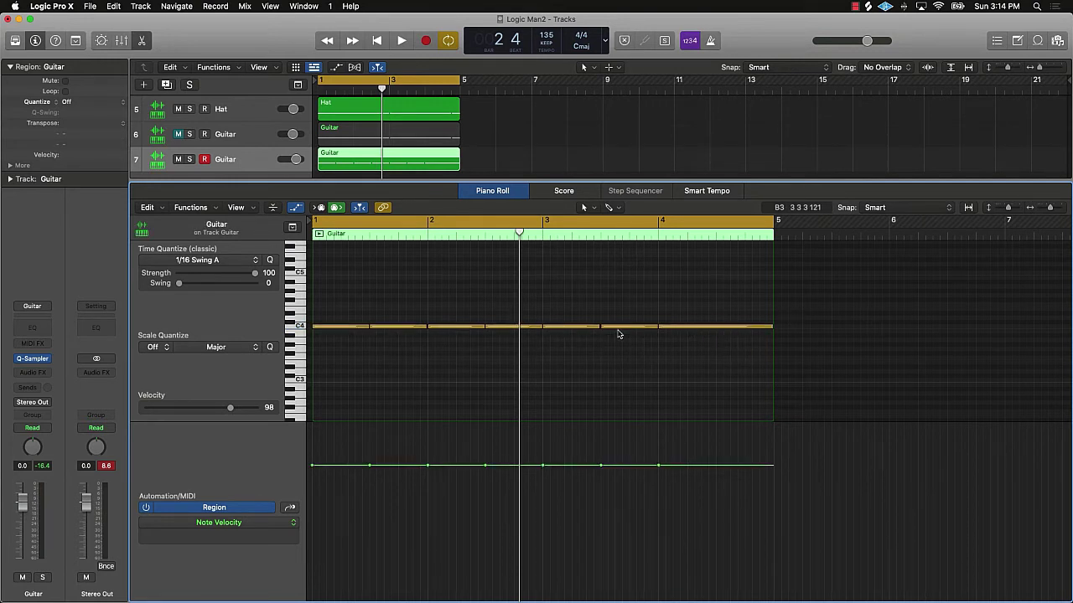
key("Return")
key("space")
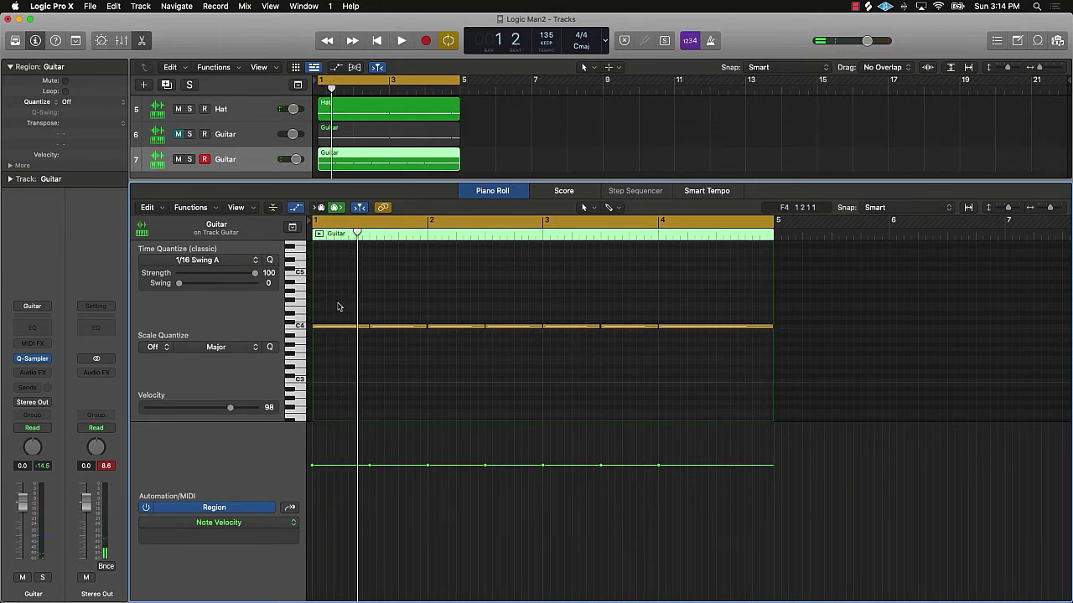
Shorten the selected C4 note ends slightly and play the edited part to check
left_click_drag(339, 307, 614, 356)
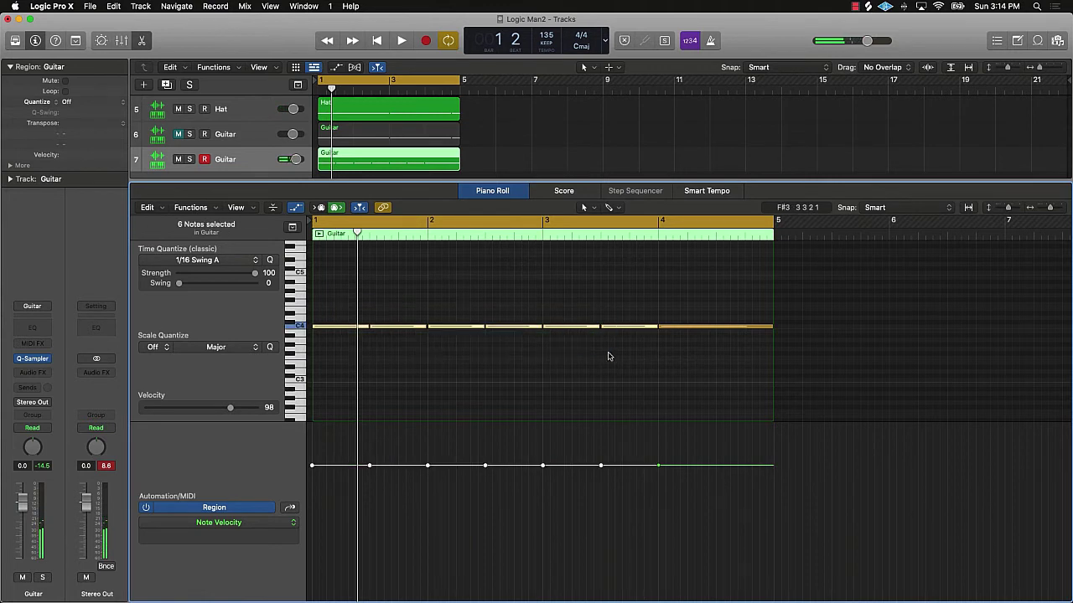
left_click(607, 353, "ctrl+alt")
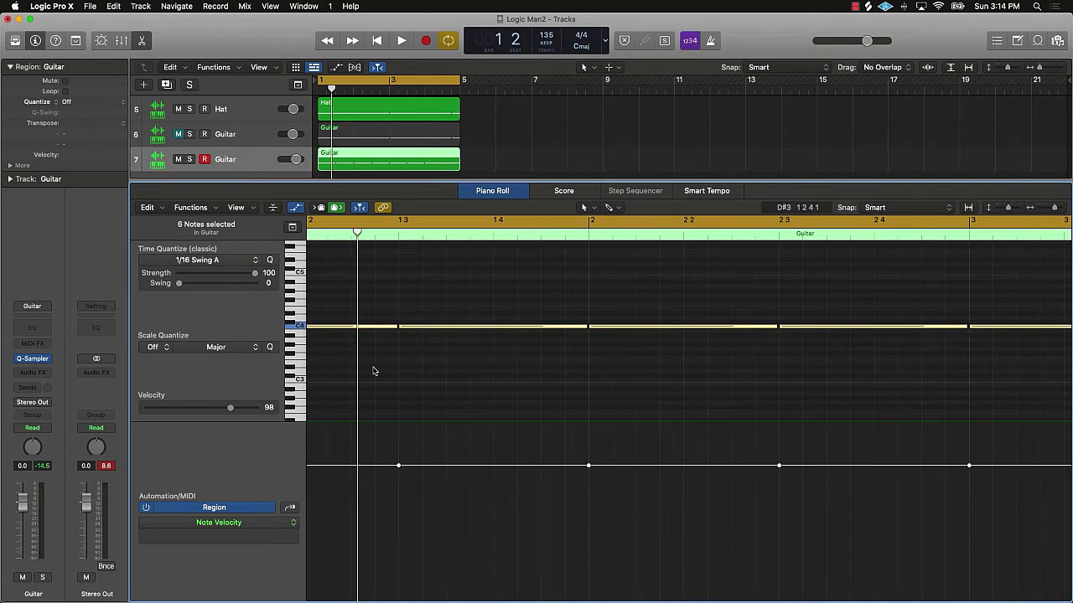
left_click_drag(394, 325, 390, 326)
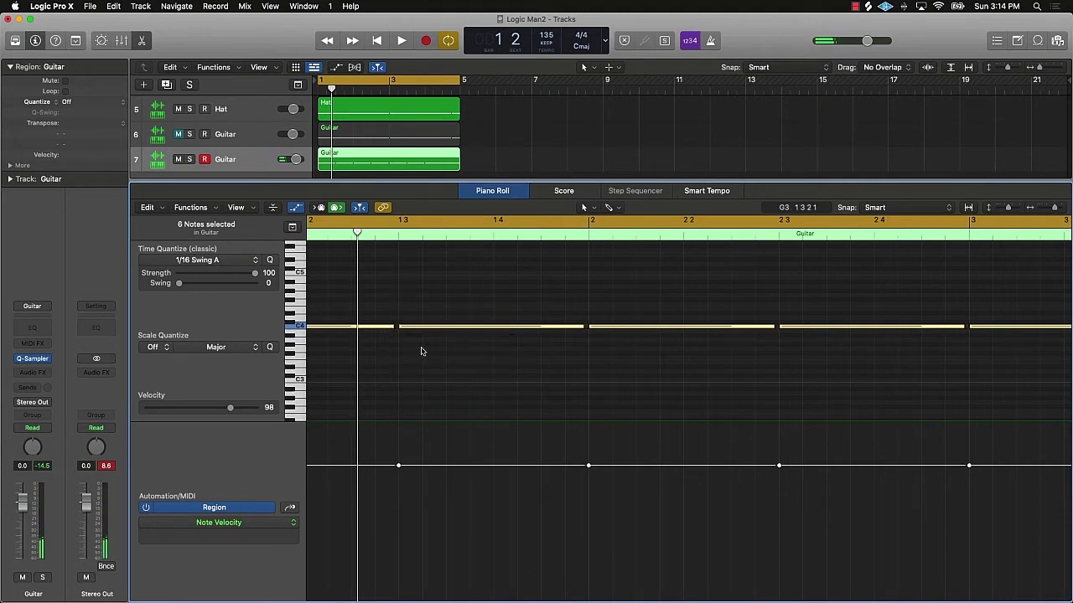
left_click(422, 351)
key("space")
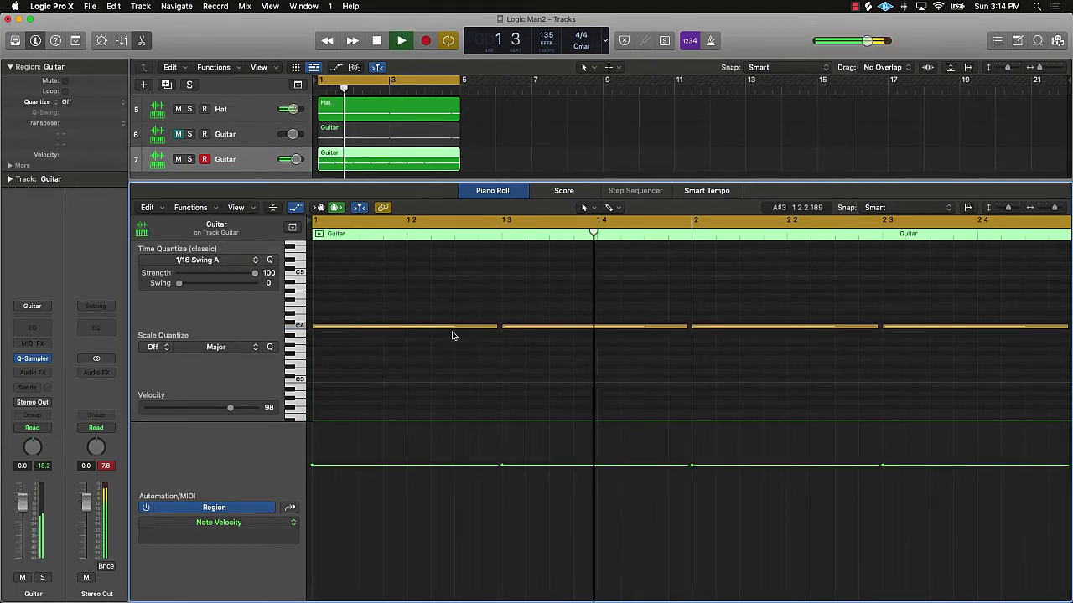
key("space")
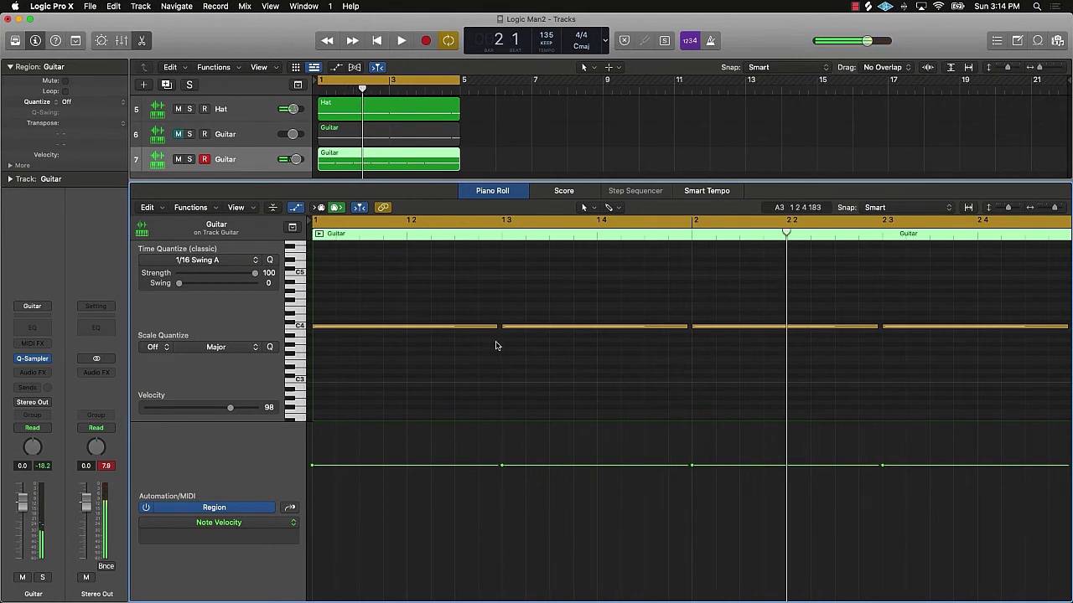
Zoom out, listen to the first six shortened notes, then close the Piano Roll
key("super+Left")
left_click_drag(680, 294, 374, 327)
key("space")
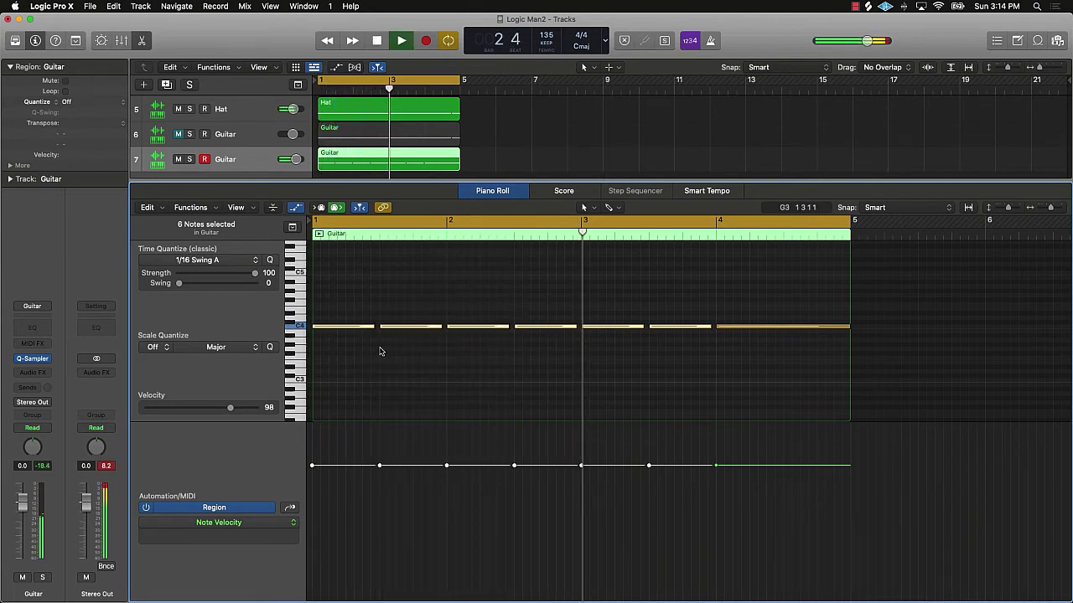
left_click(574, 372)
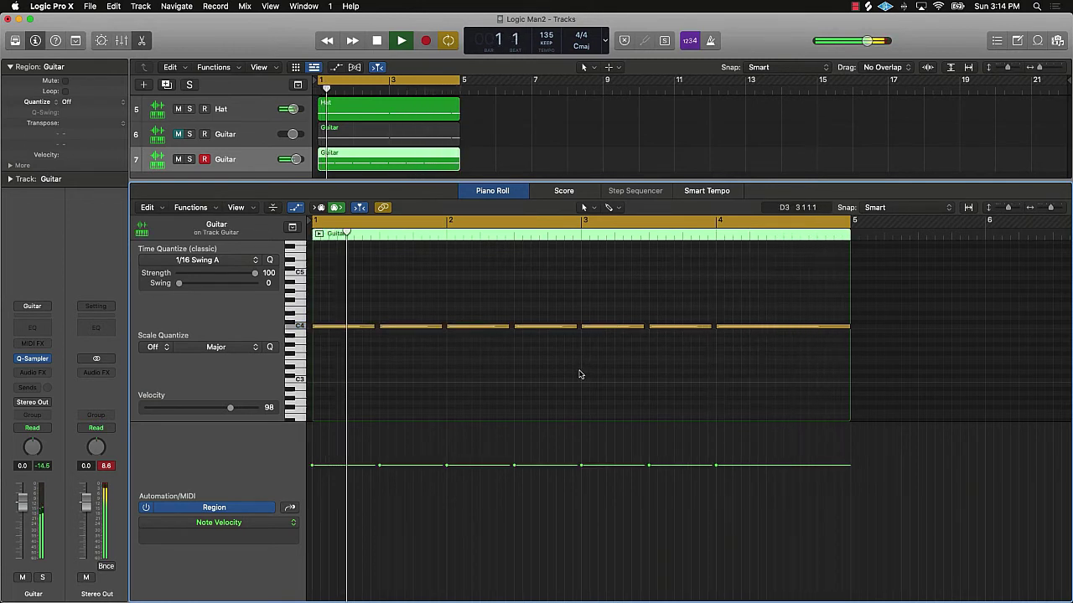
key("space")
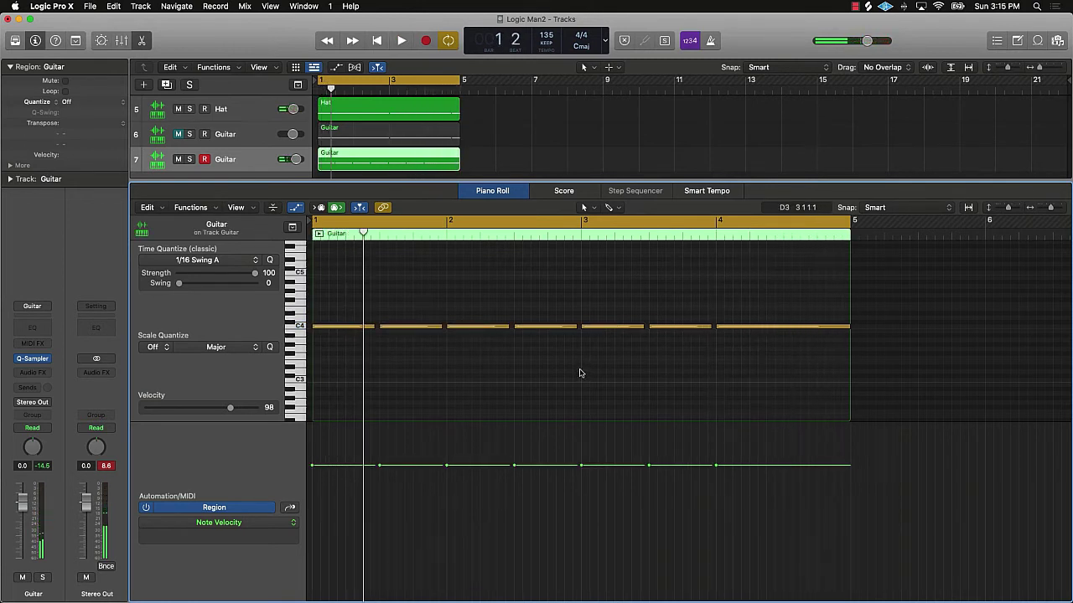
key("p")
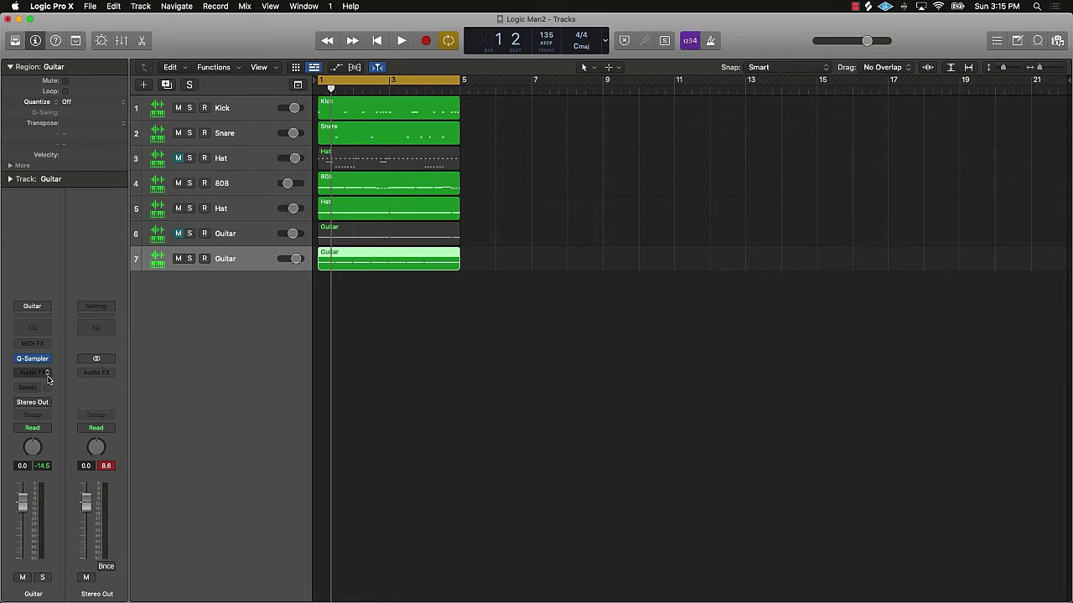
Open the Guitar channel strip's Audio FX plug-in list
left_click(37, 42)
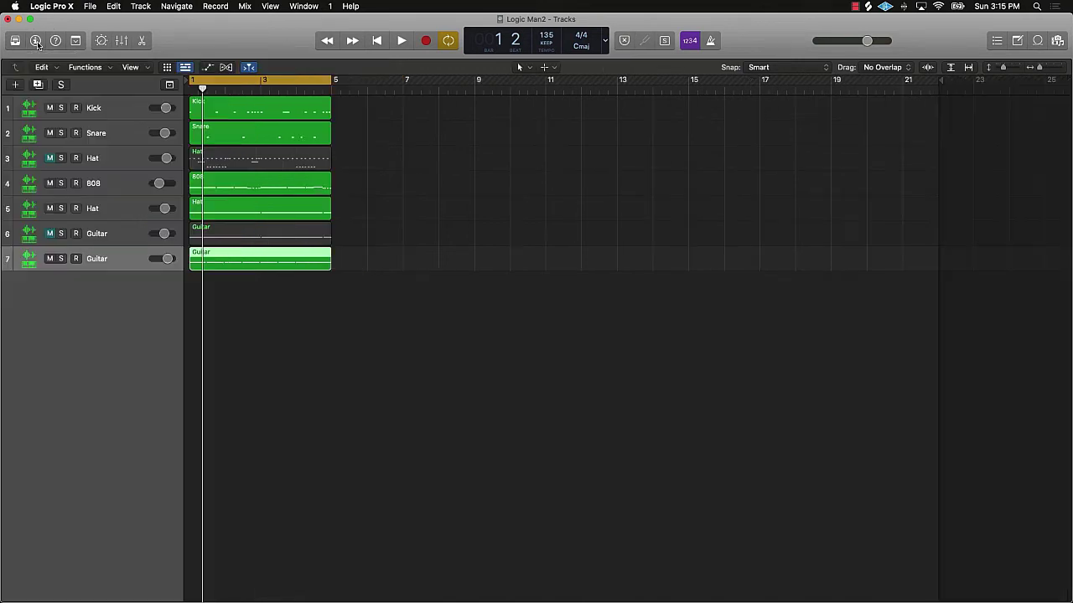
left_click(37, 42)
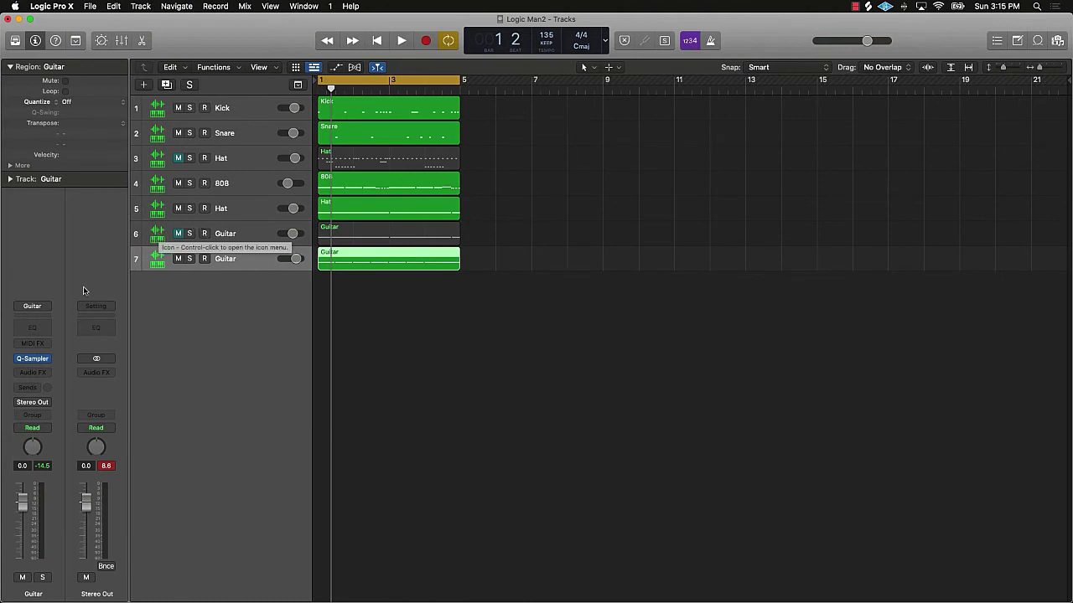
left_click(47, 373)
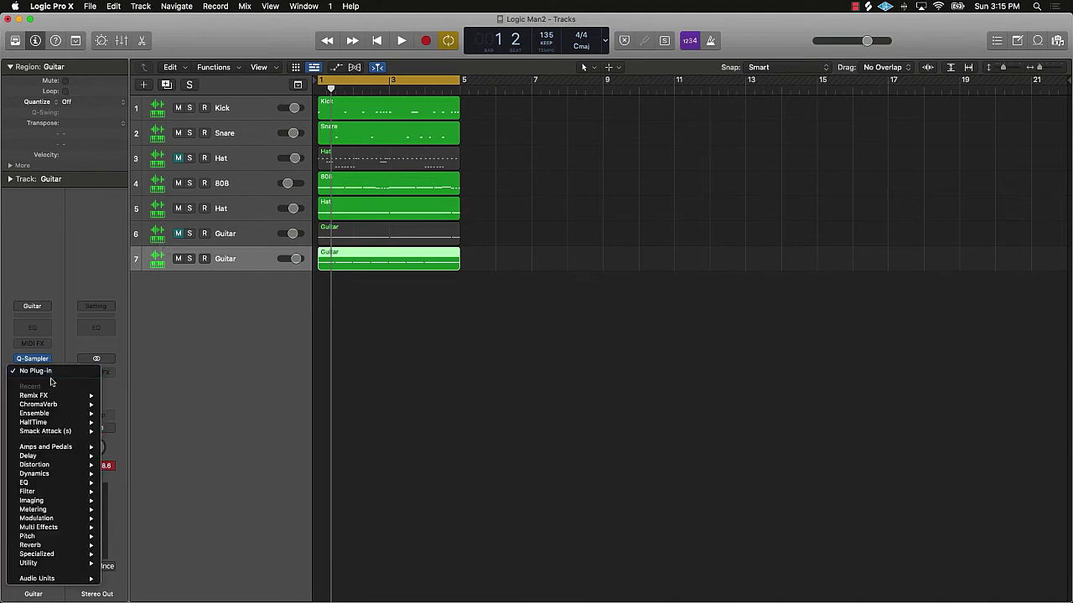
Insert Multi Effects > Remix FX > Stereo on the Guitar channel and move its window up-right
mouse_move(50, 528)
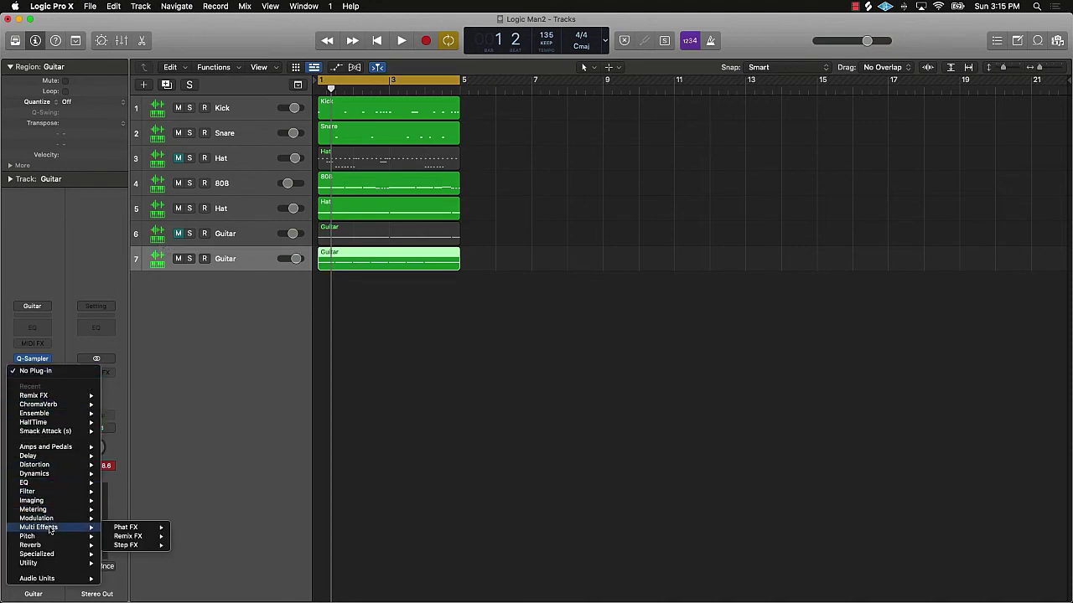
mouse_move(145, 538)
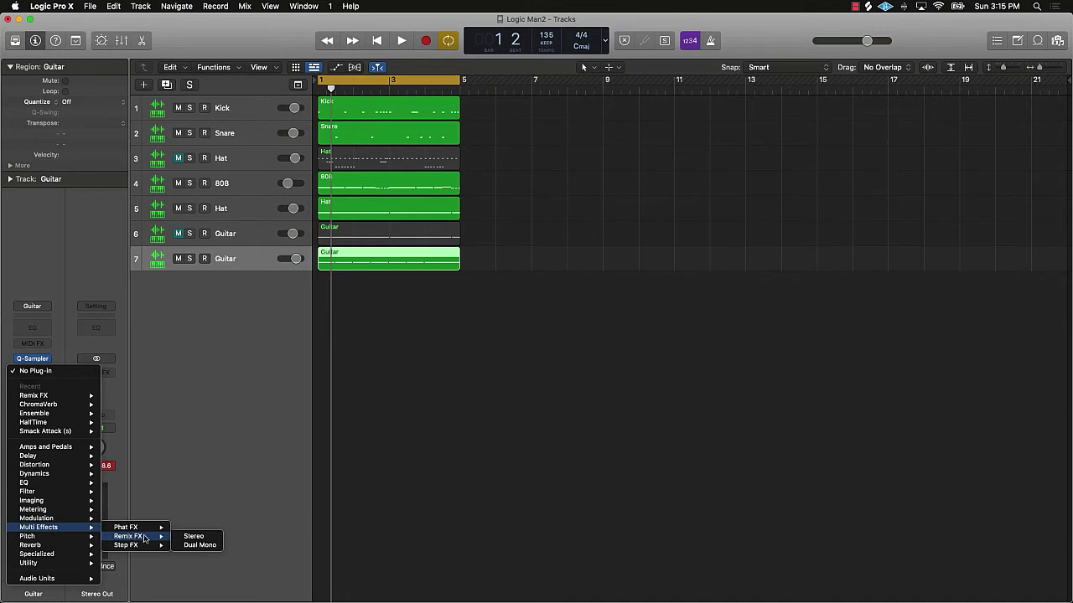
left_click(194, 537)
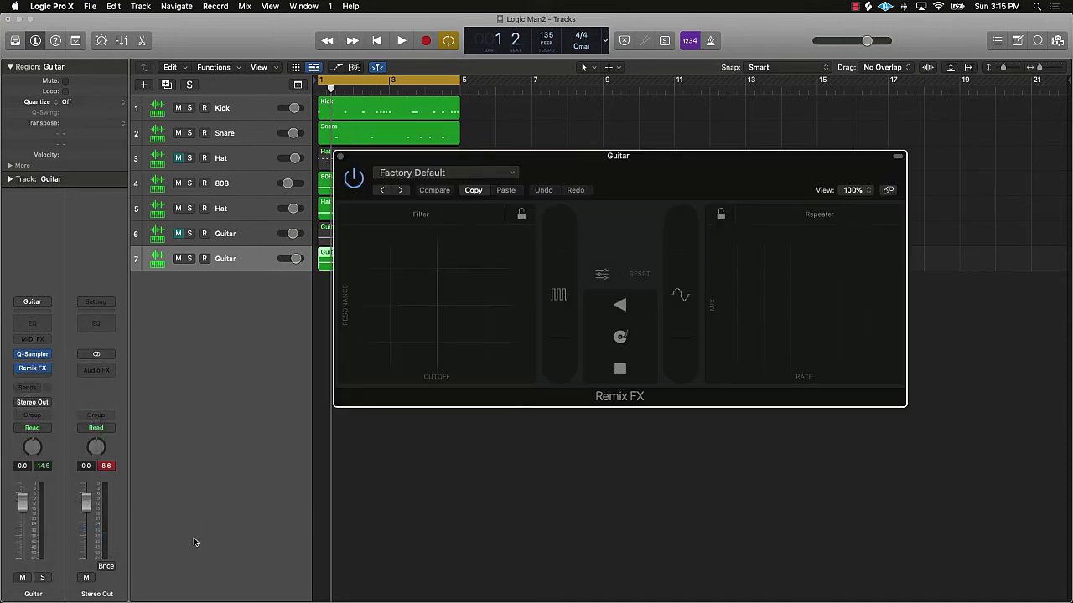
left_click_drag(649, 178, 781, 127)
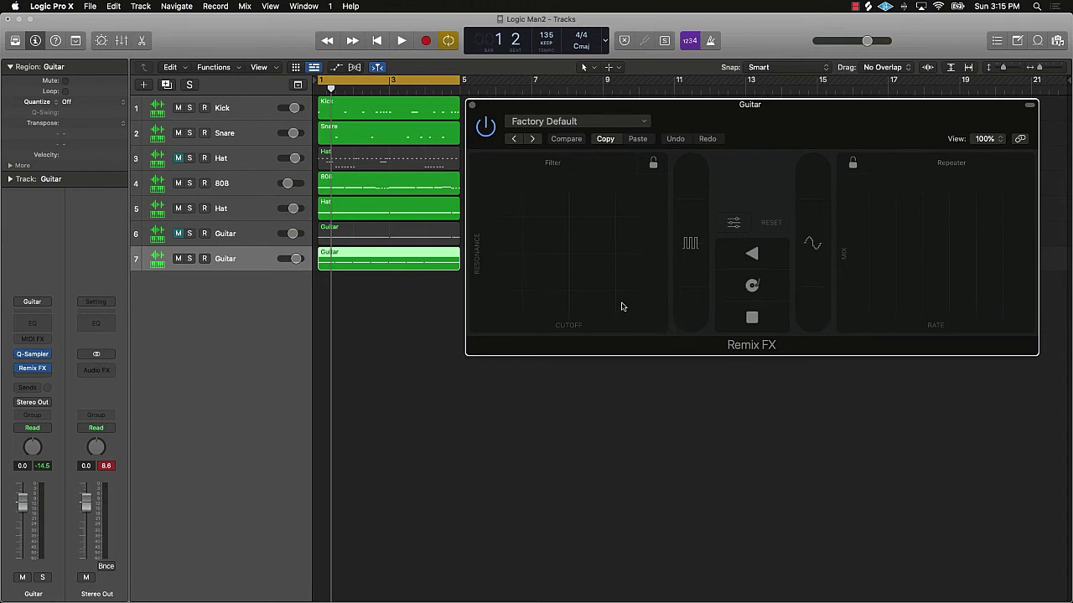
Play the beat while sweeping the Filter XY pad and holding the Gater
key("space")
mouse_move(577, 239)
left_mouse_down()
mouse_move(521, 255)
mouse_move(515, 284)
mouse_move(586, 257)
left_mouse_up()
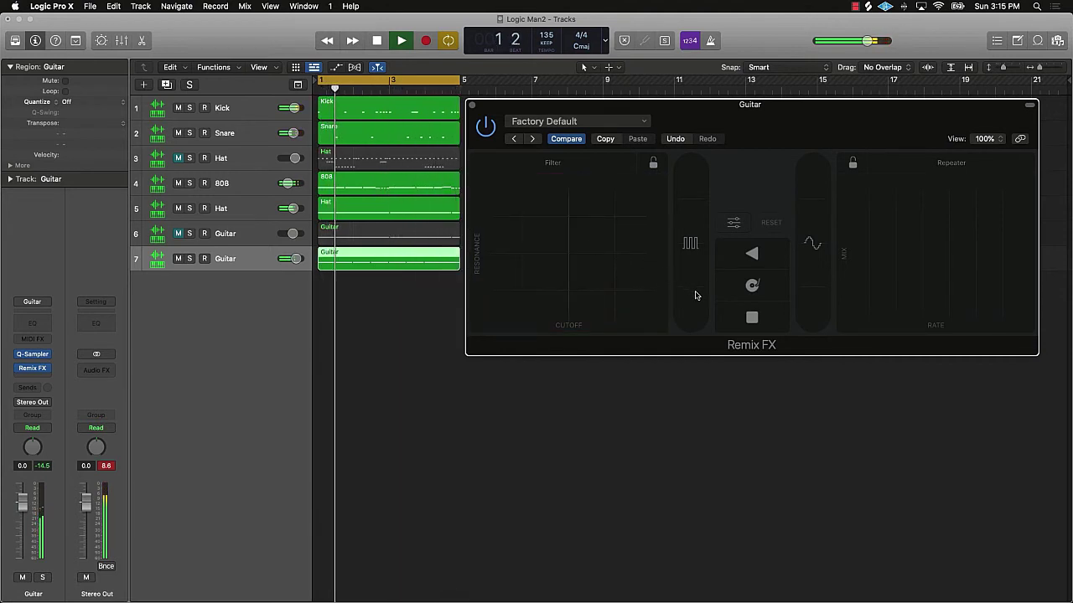
left_click_drag(695, 295, 695, 184)
Trigger the Remix FX Tape Stop and Scratch effects on the guitar
left_click(773, 316)
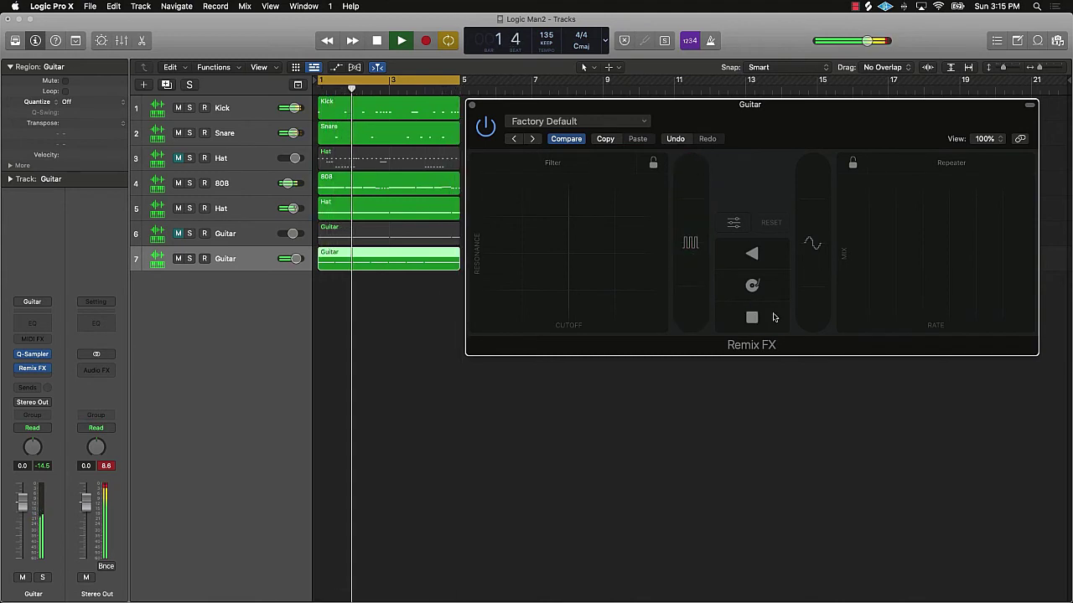
left_click(742, 317)
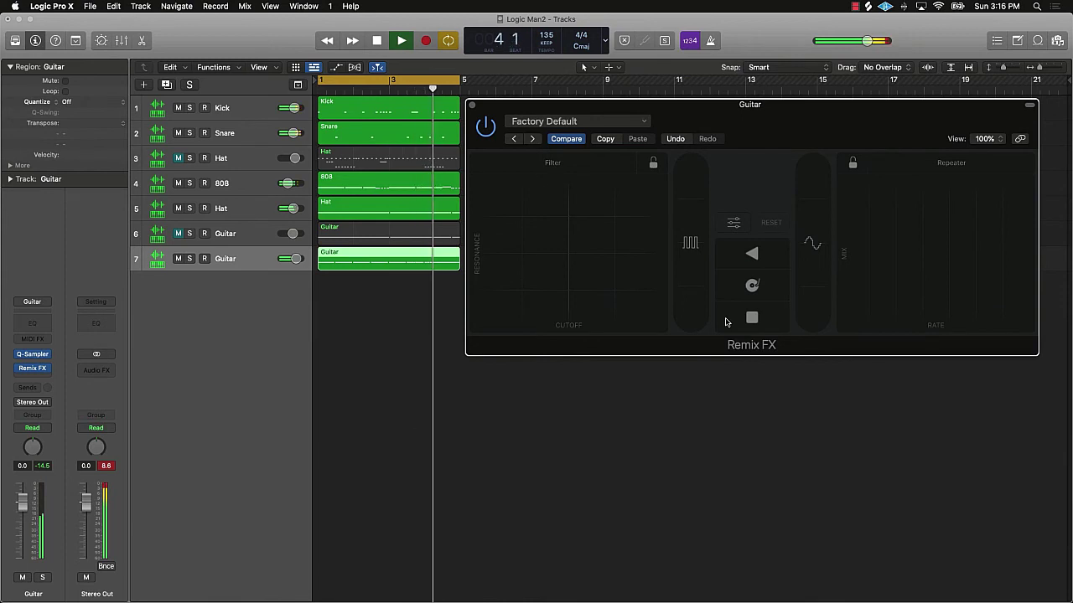
left_click(725, 319)
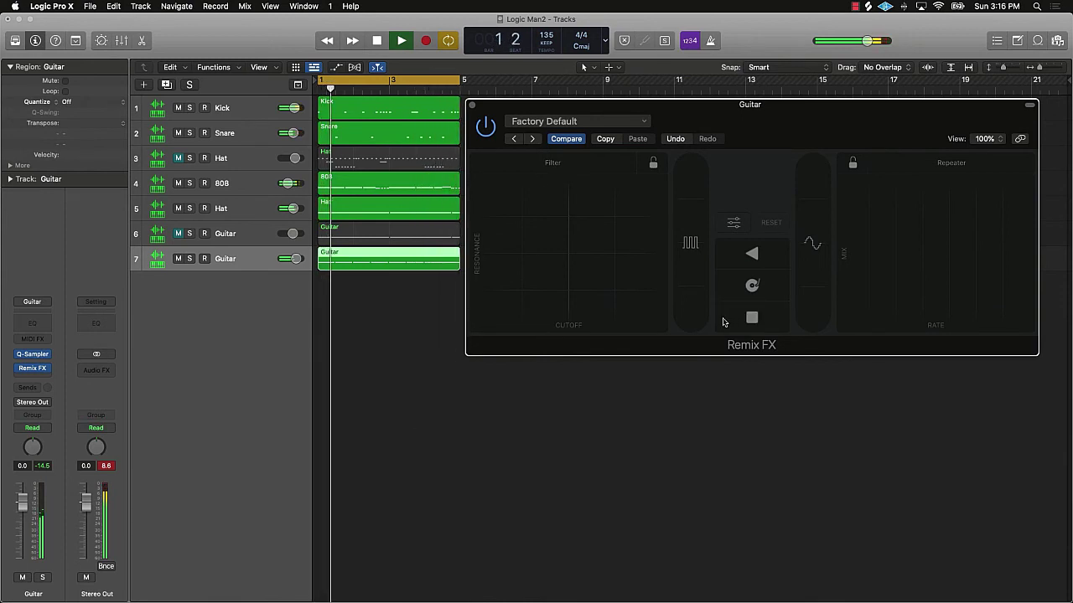
left_click(723, 319)
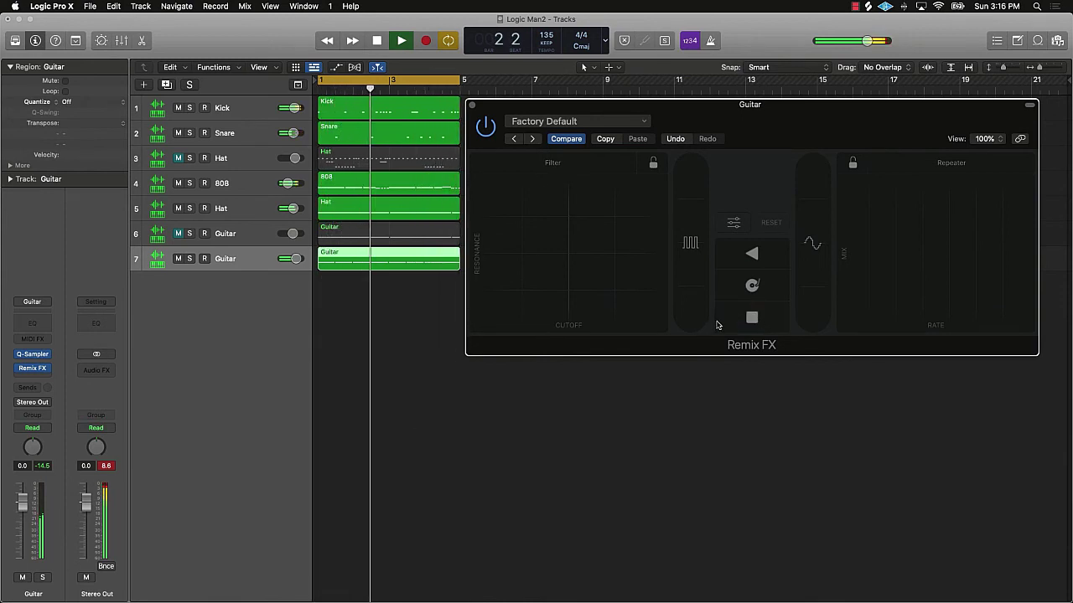
left_click(774, 291)
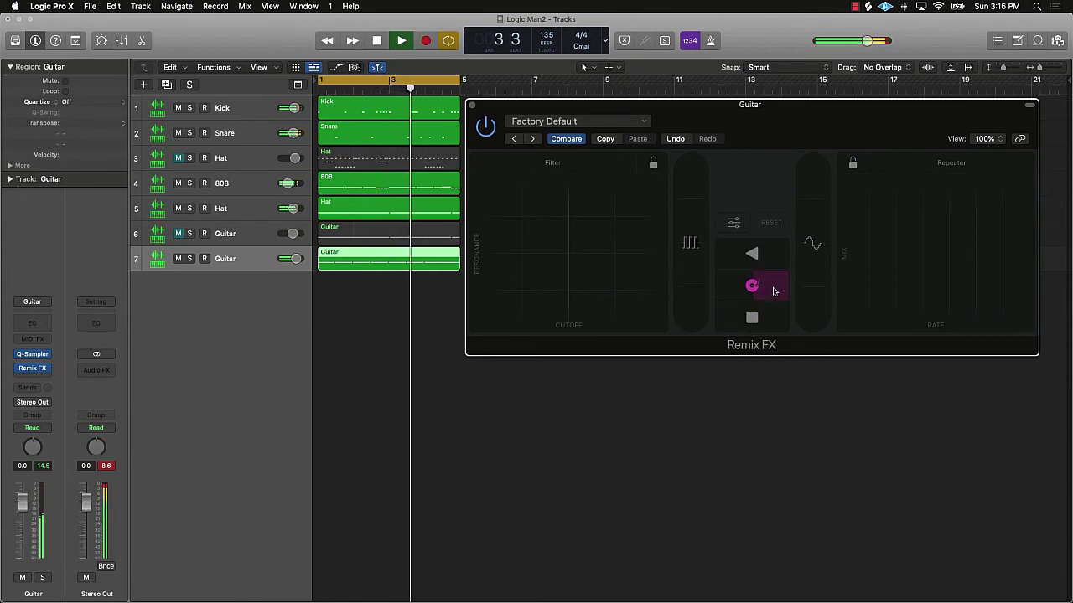
left_click(733, 292)
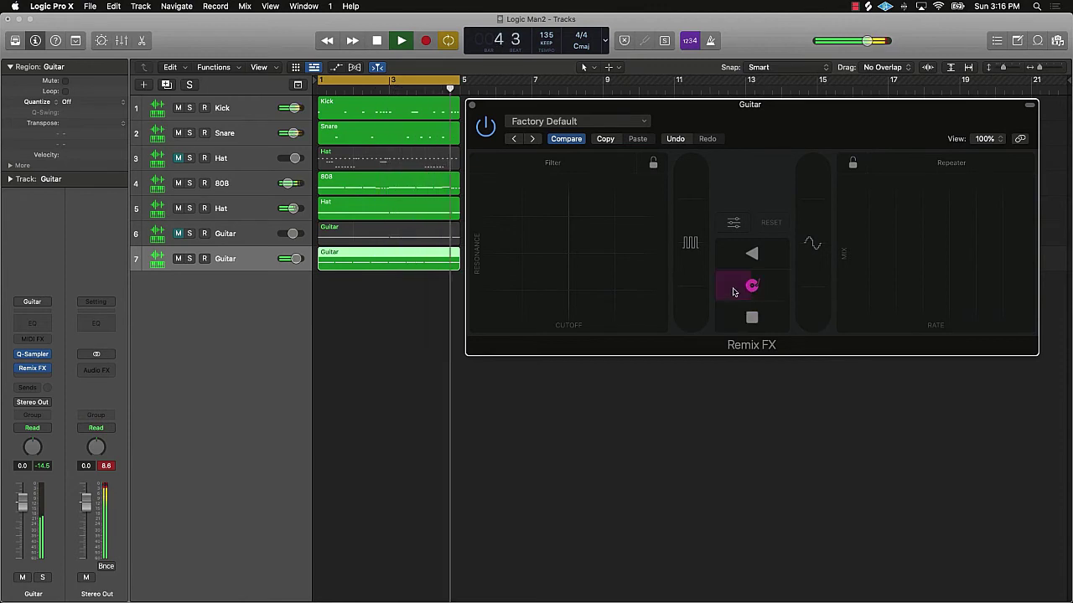
Trigger the Remix FX Reverse effect repeatedly on the guitar
left_click(731, 258)
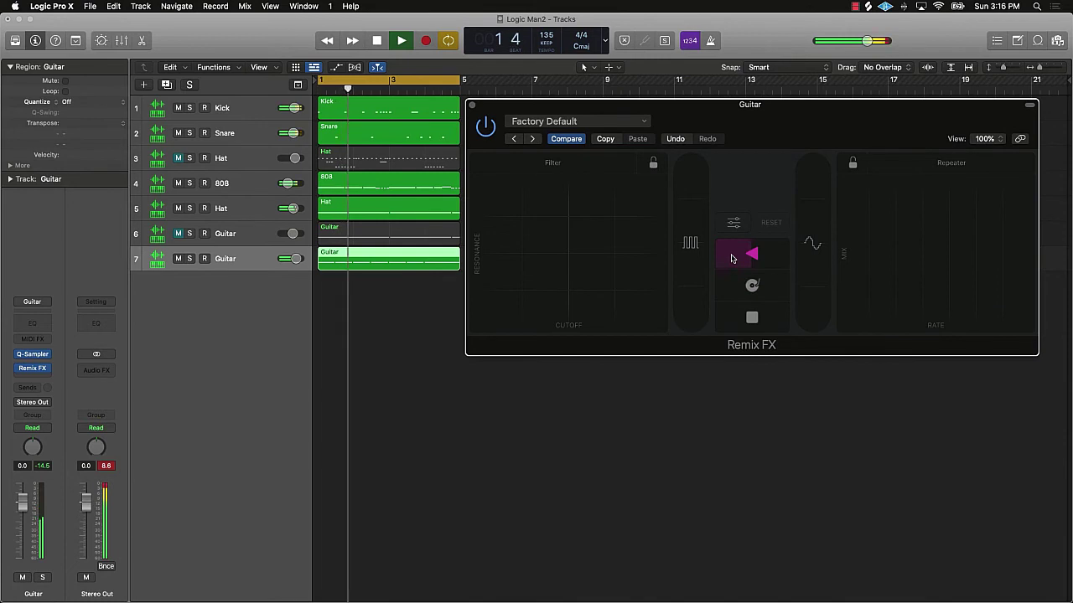
left_click(731, 259)
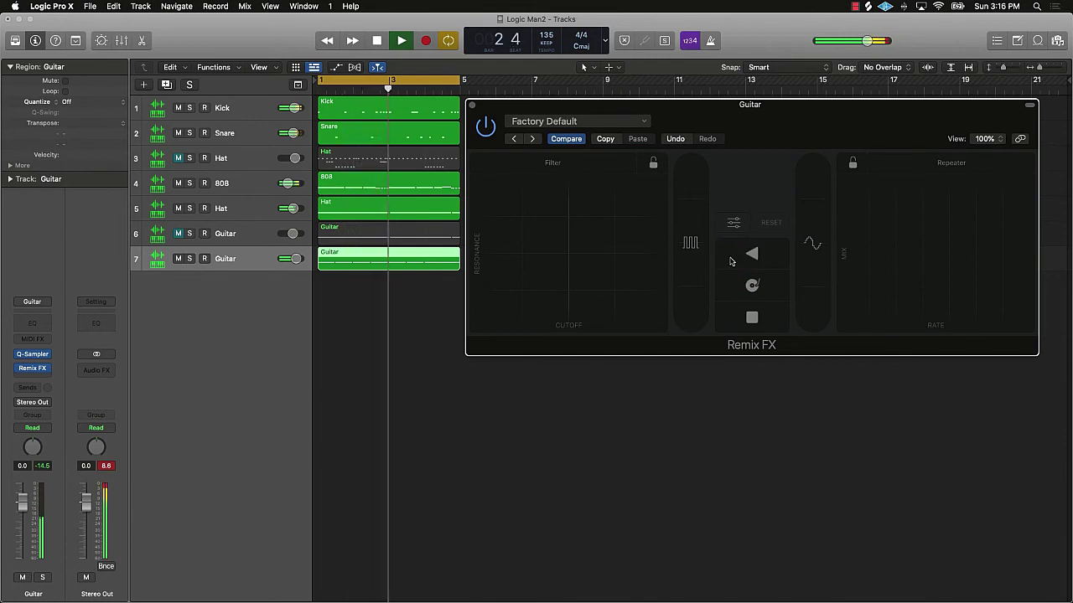
left_click(731, 260)
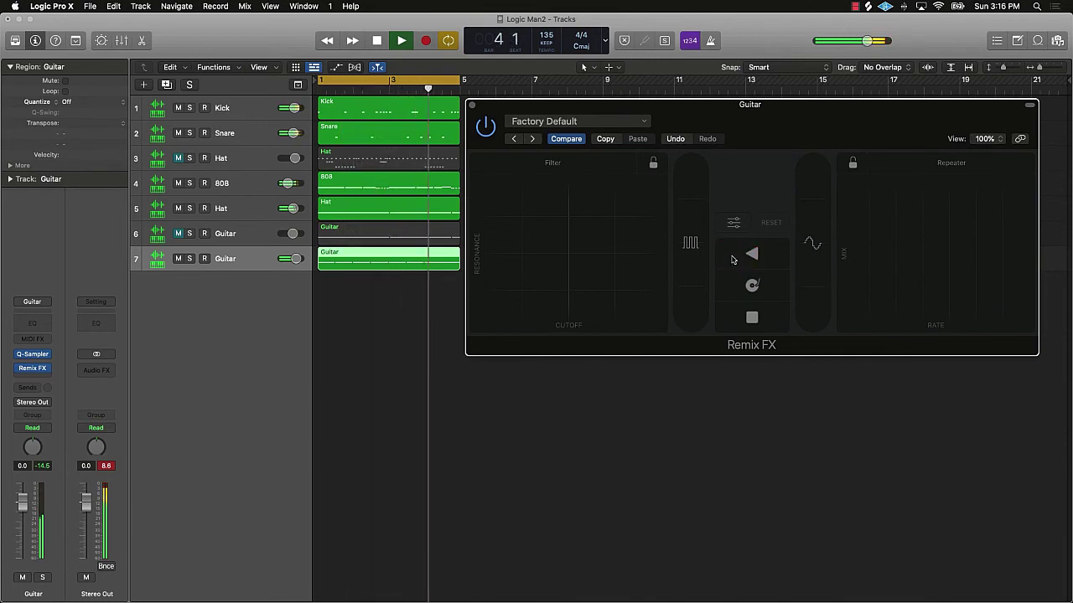
left_click(733, 257)
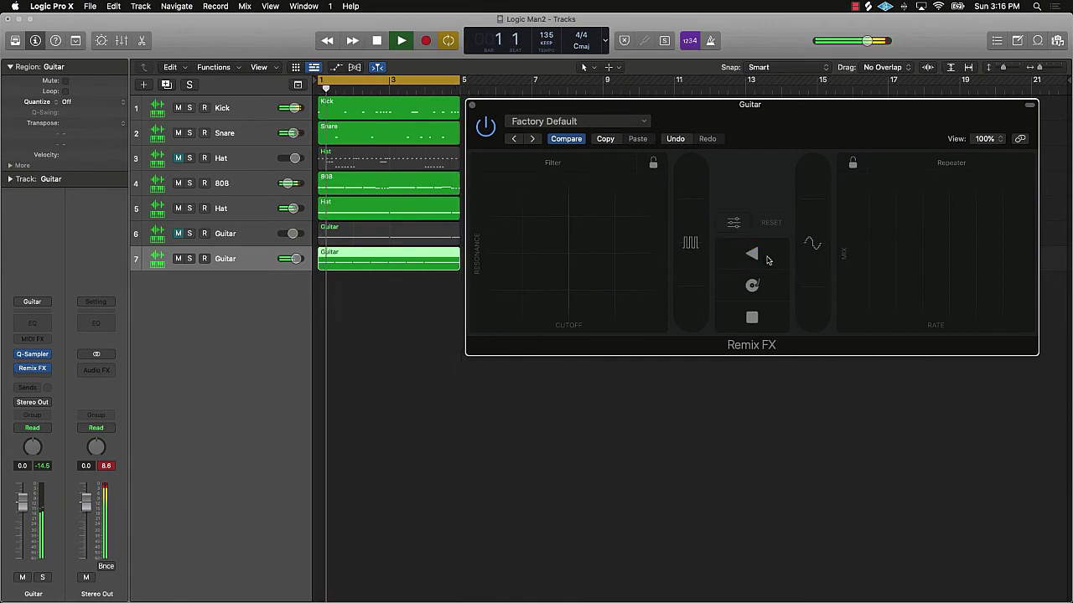
left_click(767, 259)
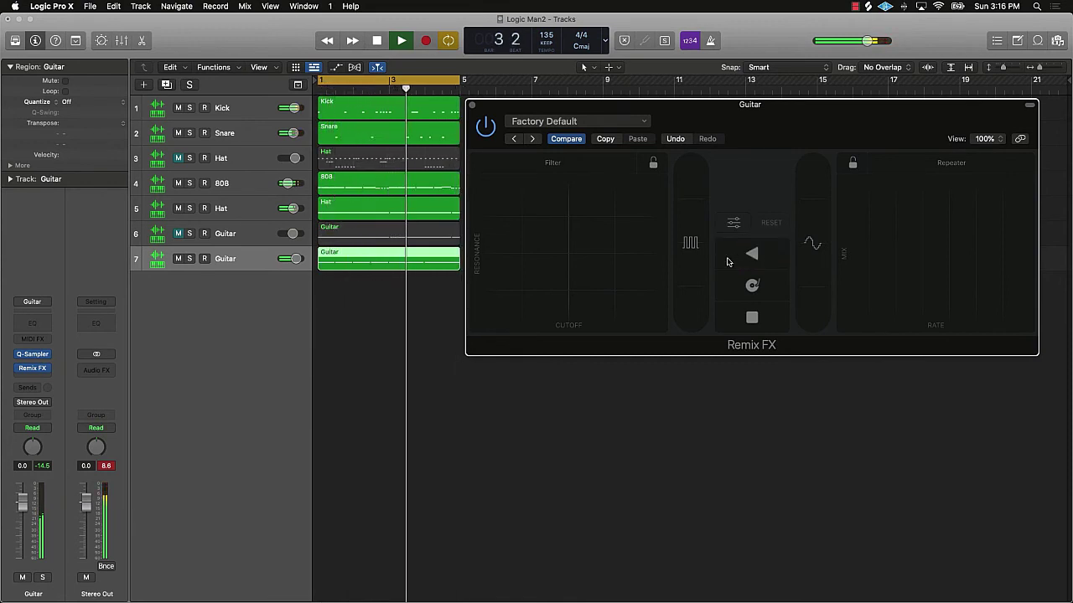
left_click(783, 261)
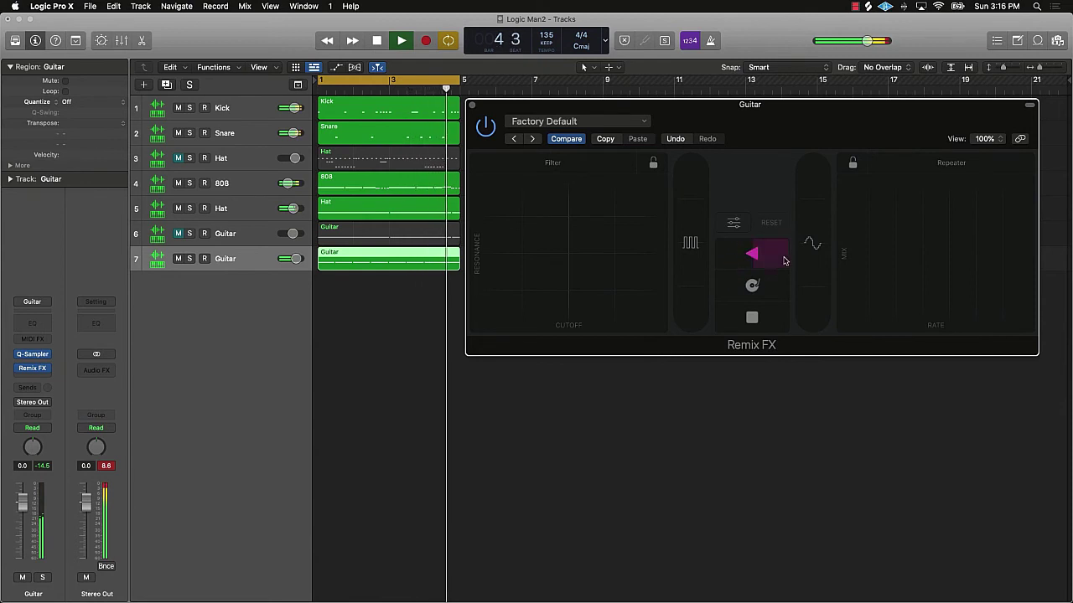
Raise the Downsampler amount, apply the Repeater, then stop playback
left_click(806, 297)
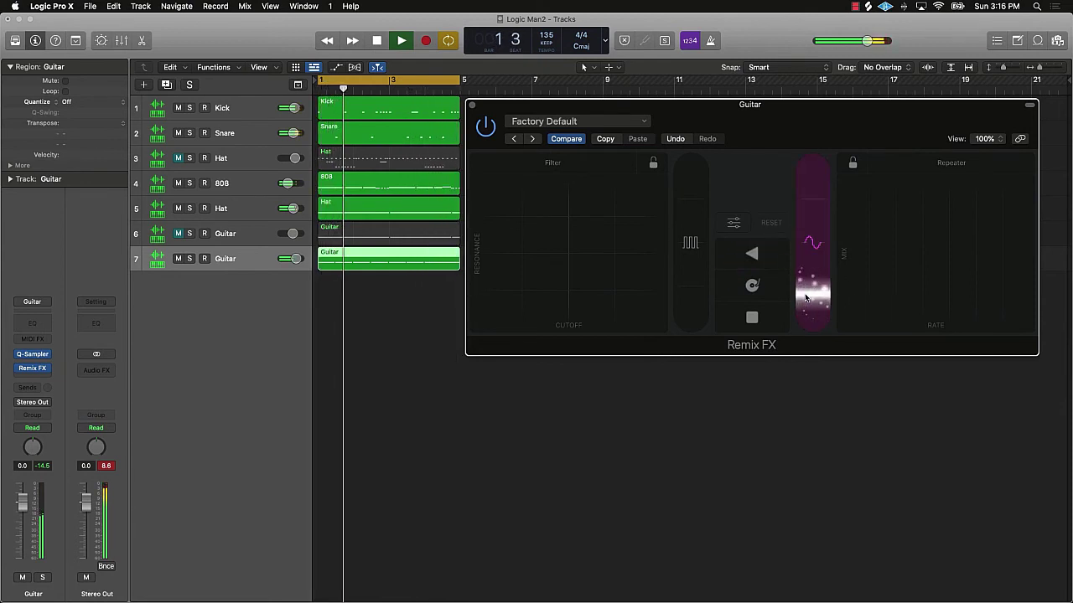
left_click_drag(806, 297, 811, 248)
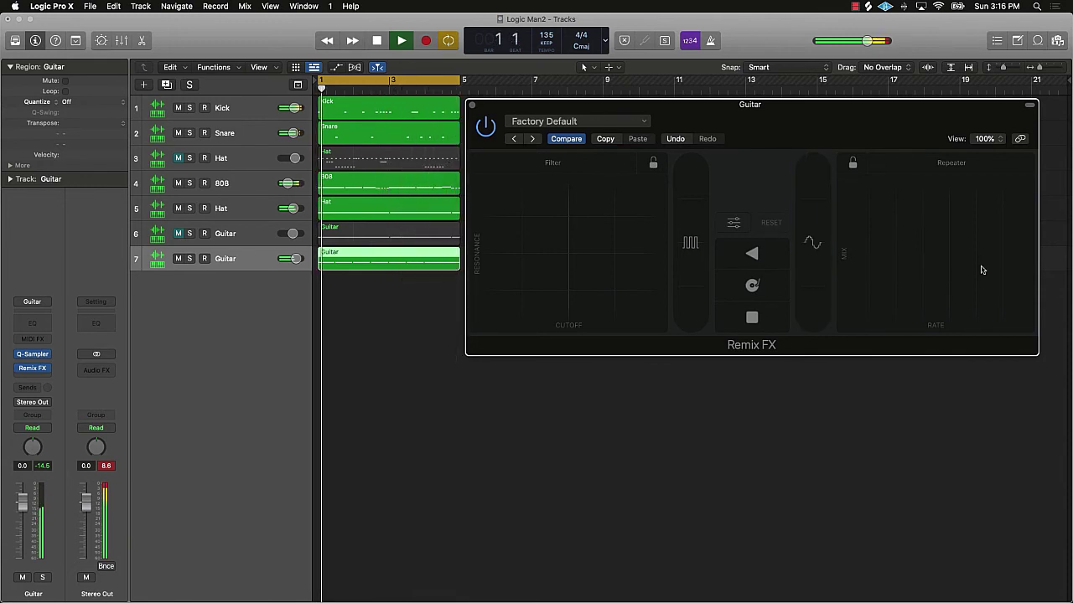
mouse_move(991, 262)
left_mouse_down()
mouse_move(992, 247)
mouse_move(992, 261)
mouse_move(958, 259)
mouse_move(983, 249)
mouse_move(940, 261)
mouse_move(941, 252)
mouse_move(854, 251)
mouse_move(987, 253)
left_mouse_up()
key("space")
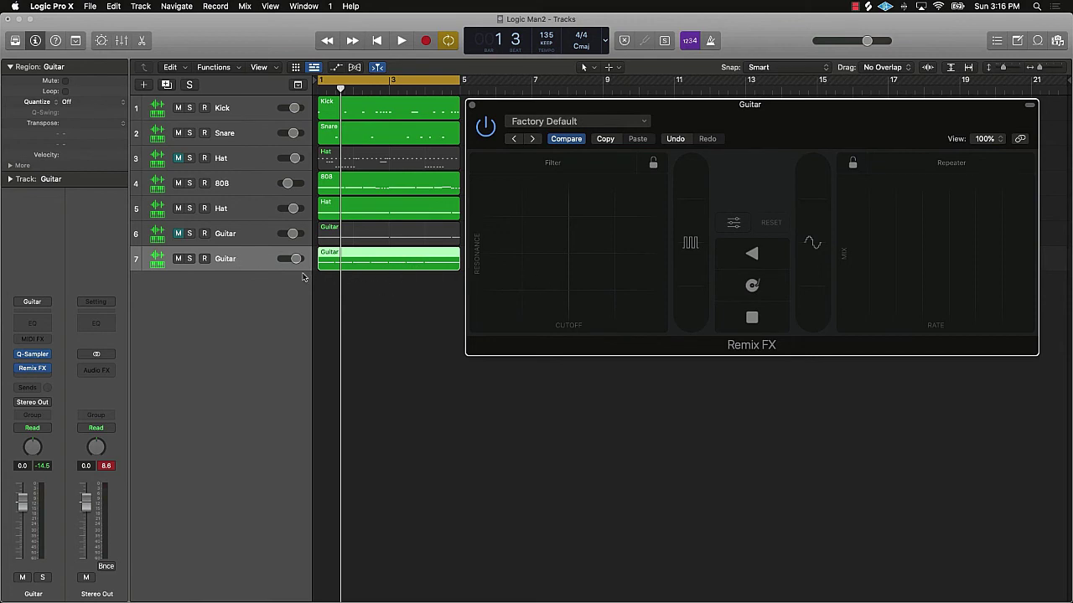
Reset the peak meters and switch the Guitar channel's automation mode from Read to Latch
left_click(114, 468)
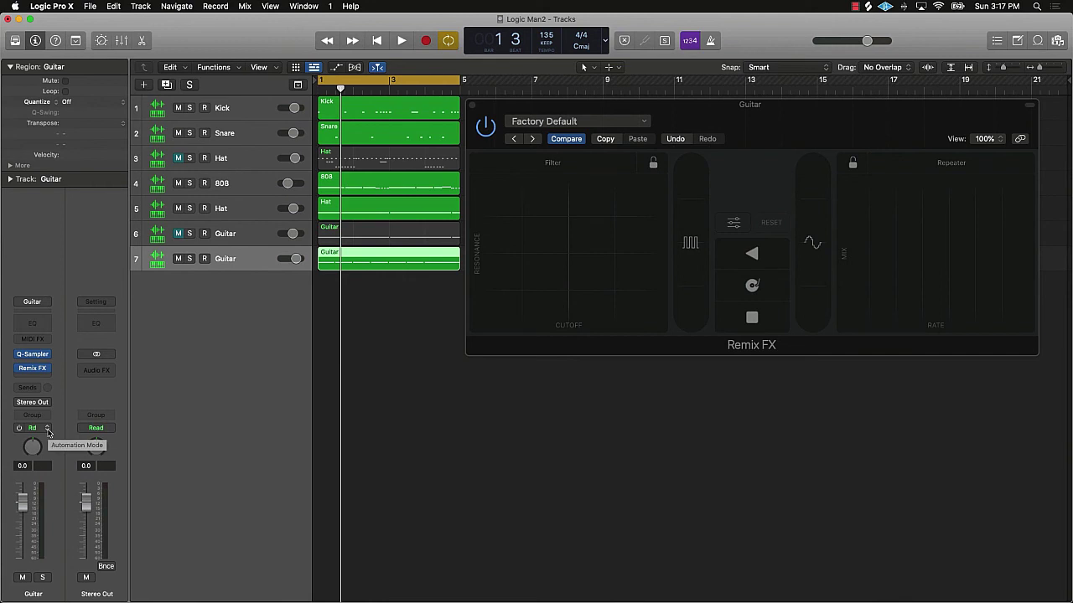
left_click(48, 429)
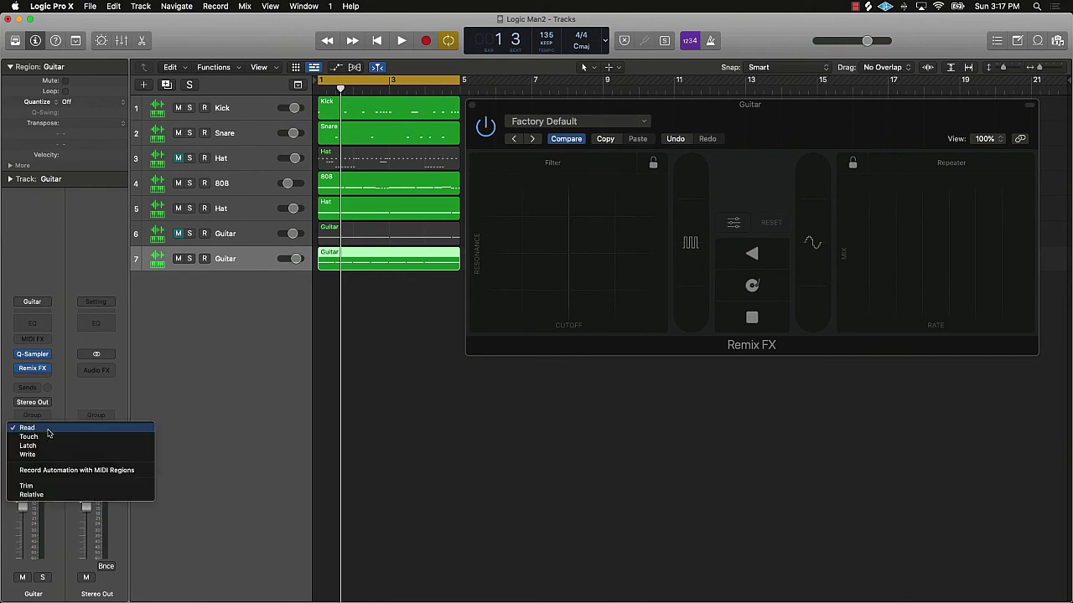
left_click(36, 447)
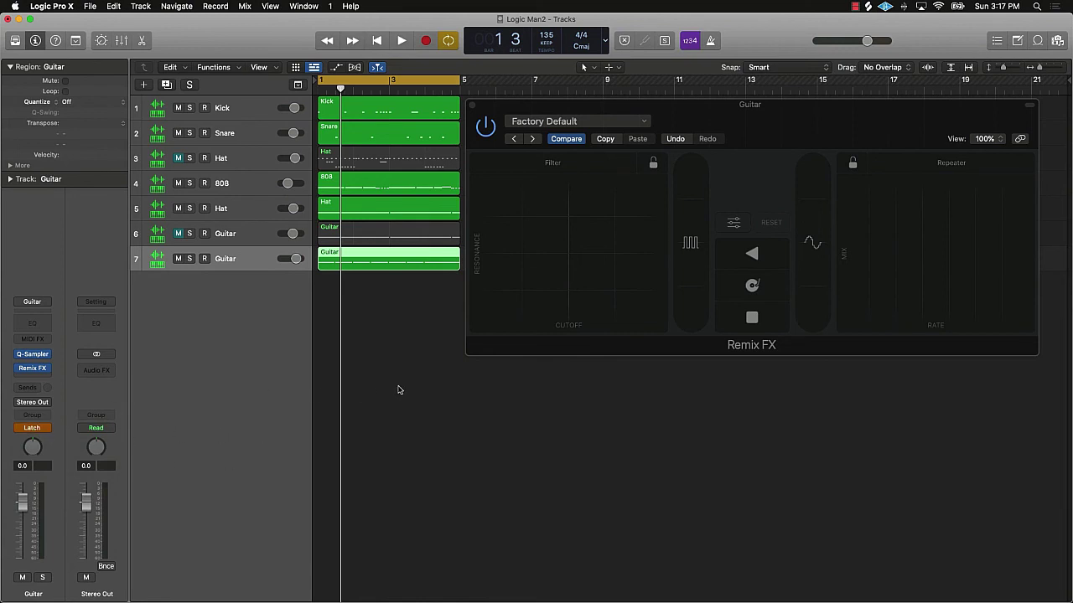
left_click(340, 301)
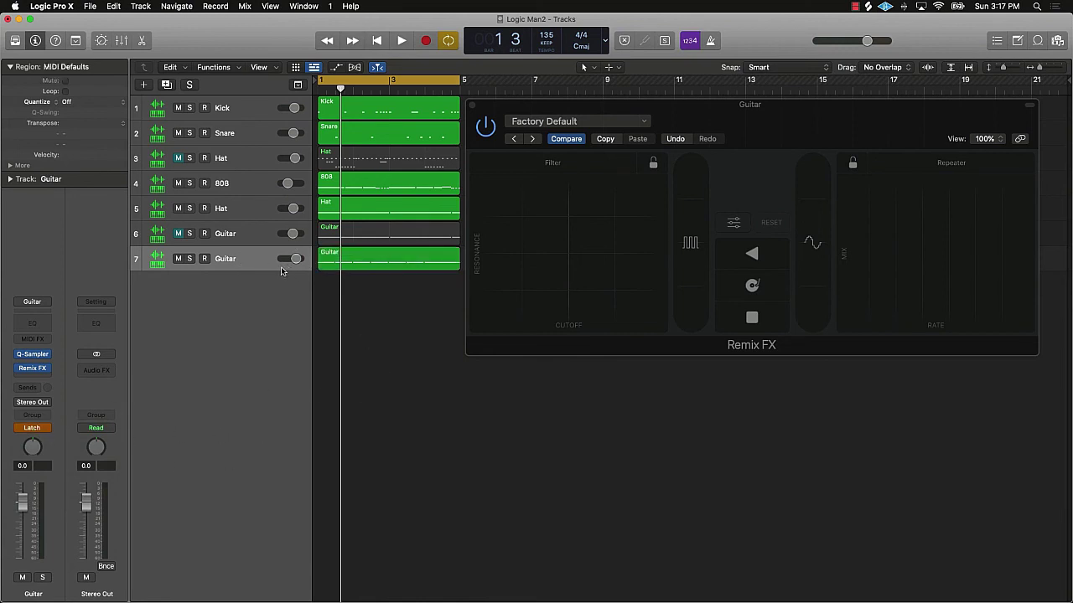